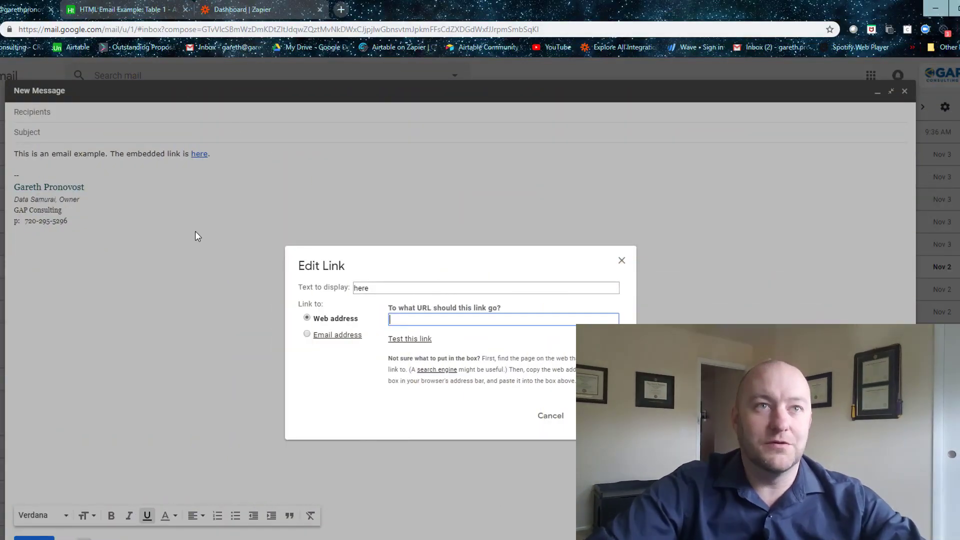
# Dismiss the link dialog, copy the Airtable Consulting page's web address, and close that page.
pyautogui.click(622, 262)
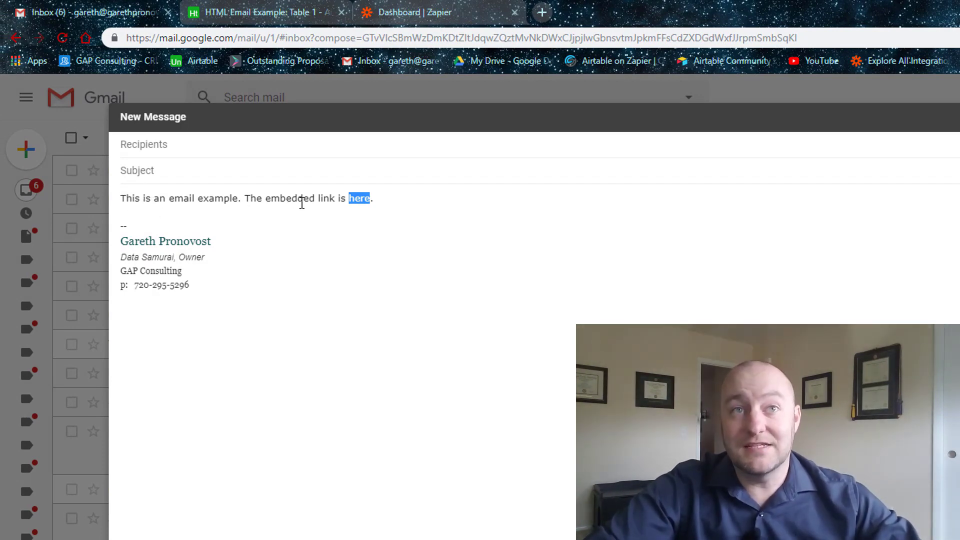
pyautogui.click(542, 12)
pyautogui.write('garethpronovost.com')
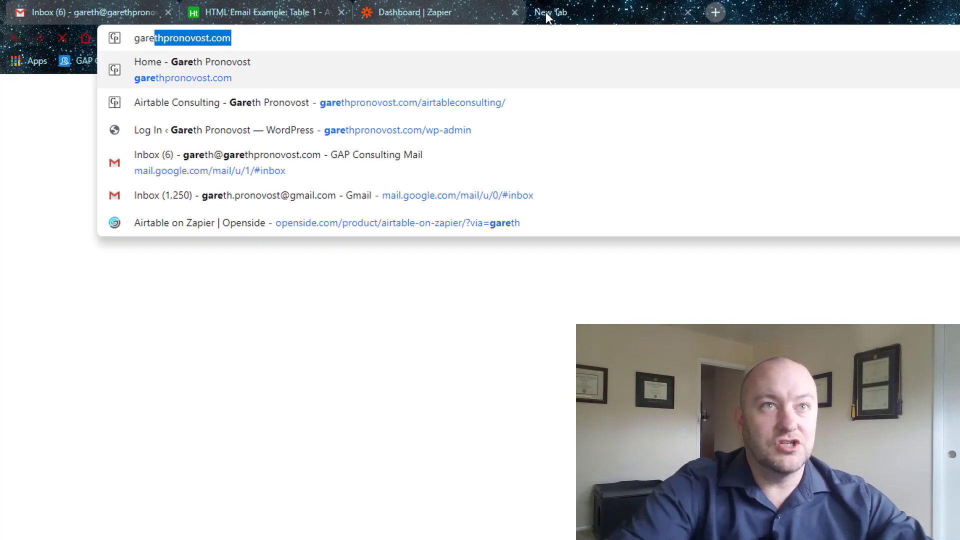
pyautogui.press('Down')
pyautogui.press('Return')
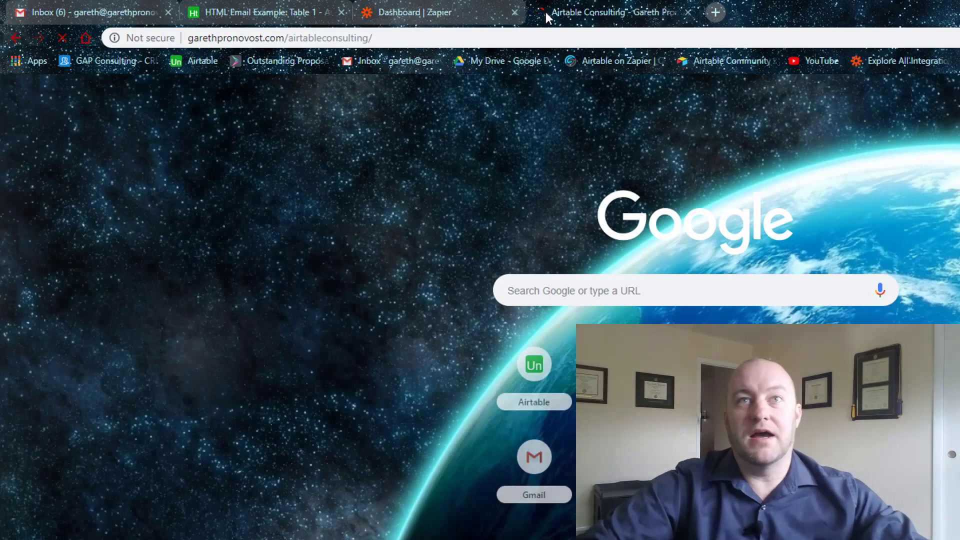
pyautogui.click(436, 41)
pyautogui.hotkey('ctrl', 'c')
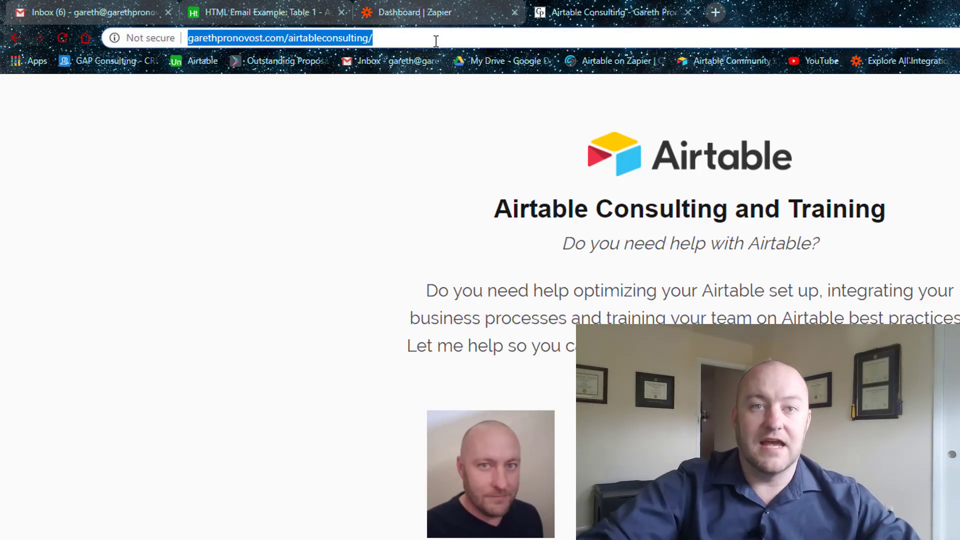
pyautogui.click(692, 12)
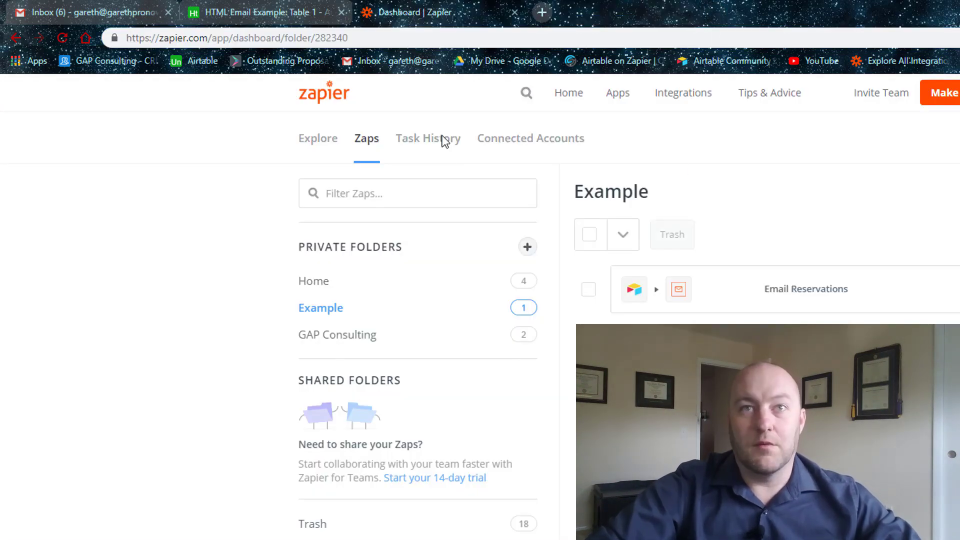
pyautogui.click(75, 12)
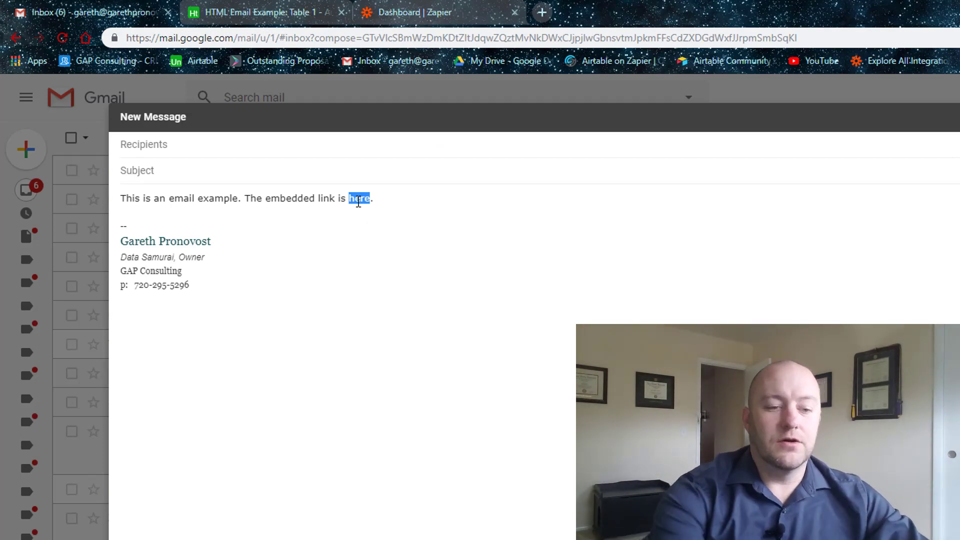
pyautogui.press('Right')
pyautogui.press('Return')
pyautogui.press('Return')
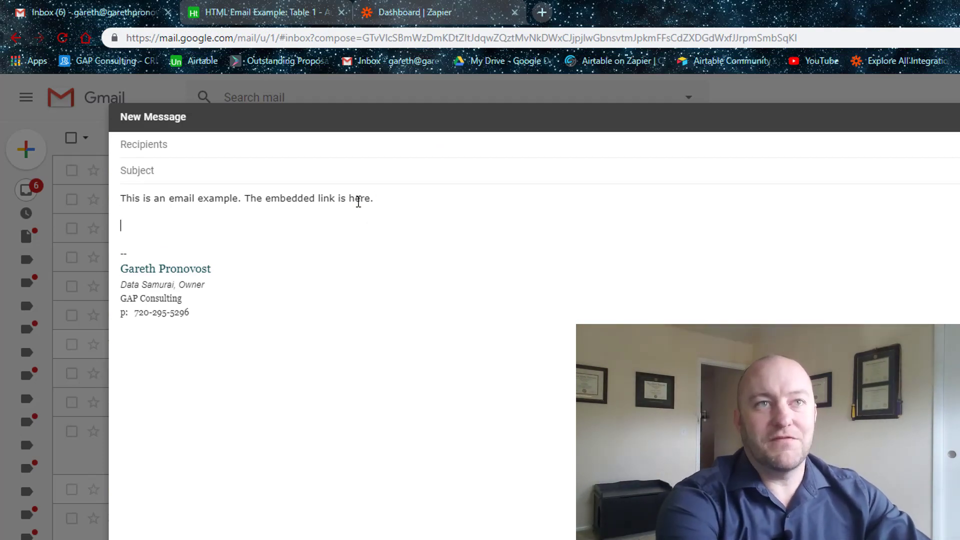
pyautogui.hotkey('ctrl', 'v')
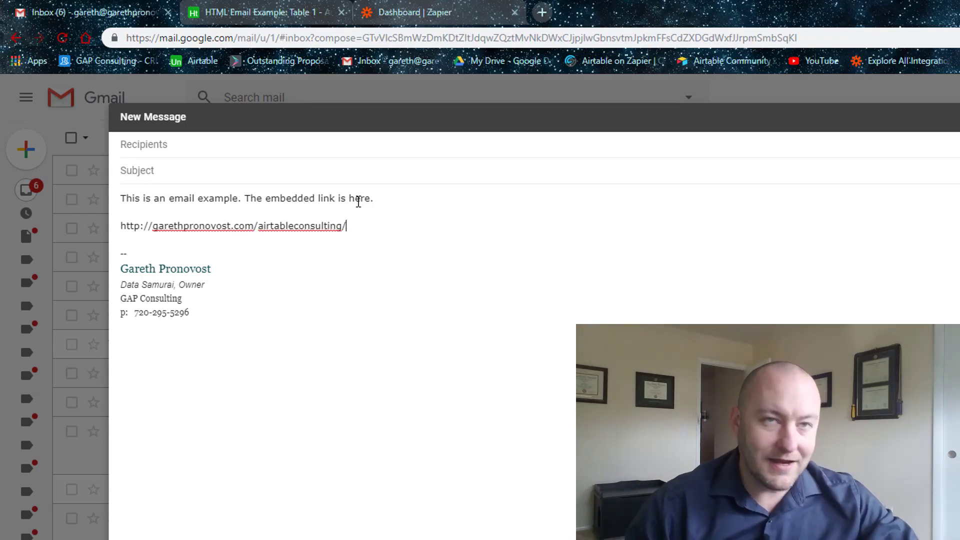
pyautogui.hotkey('ctrl', 'z')
pyautogui.hotkey('ctrl', 'z')
pyautogui.doubleClick(358, 199)
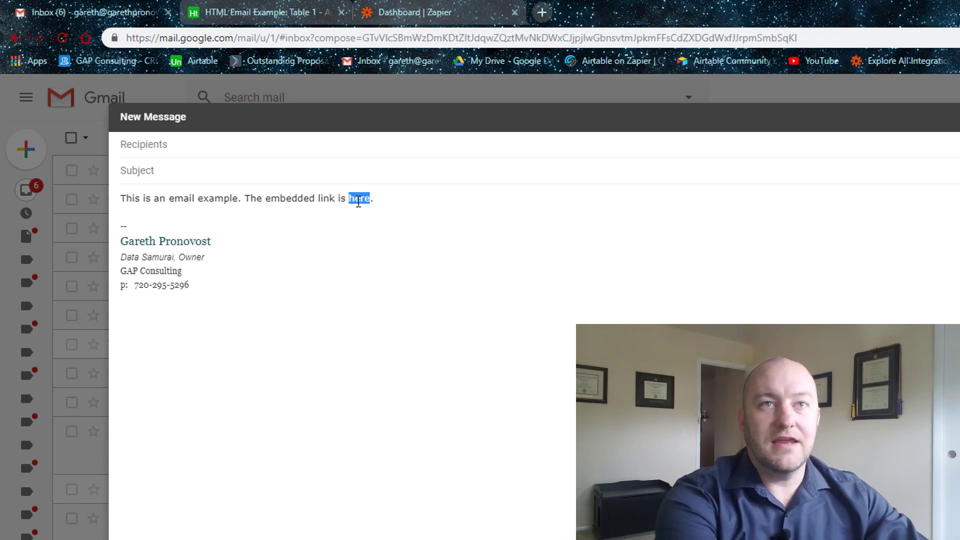
pyautogui.click(353, 199)
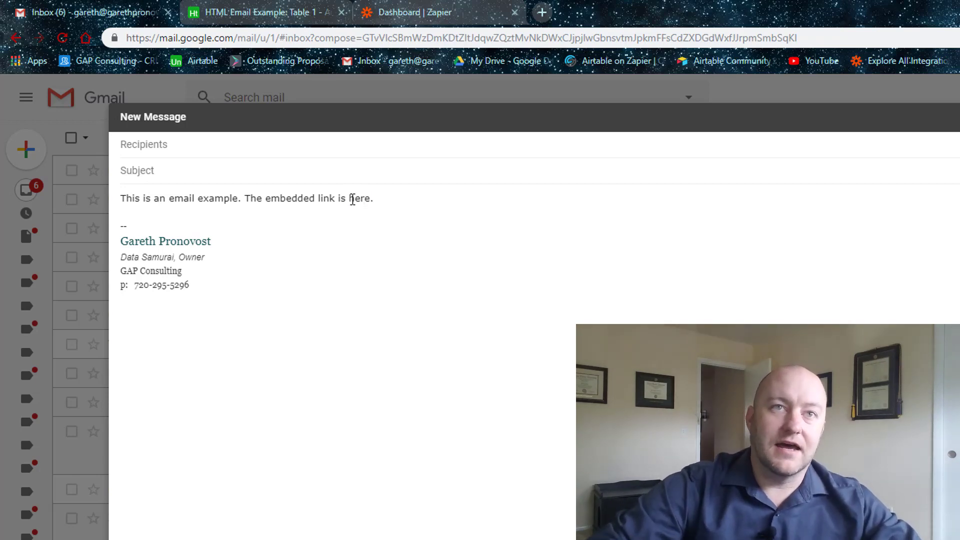
pyautogui.moveTo(352, 199); pyautogui.dragTo(369, 200)
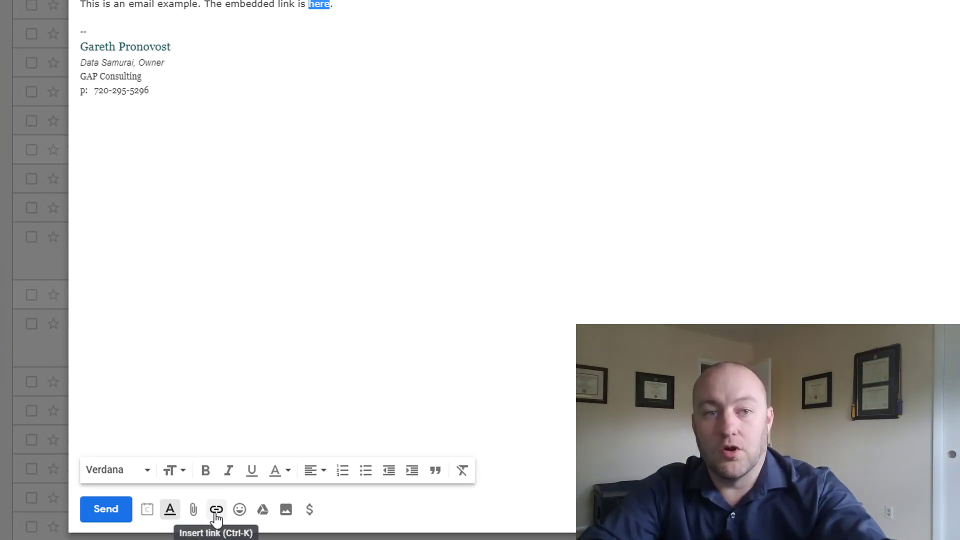
pyautogui.hotkey('ctrl', 'k')
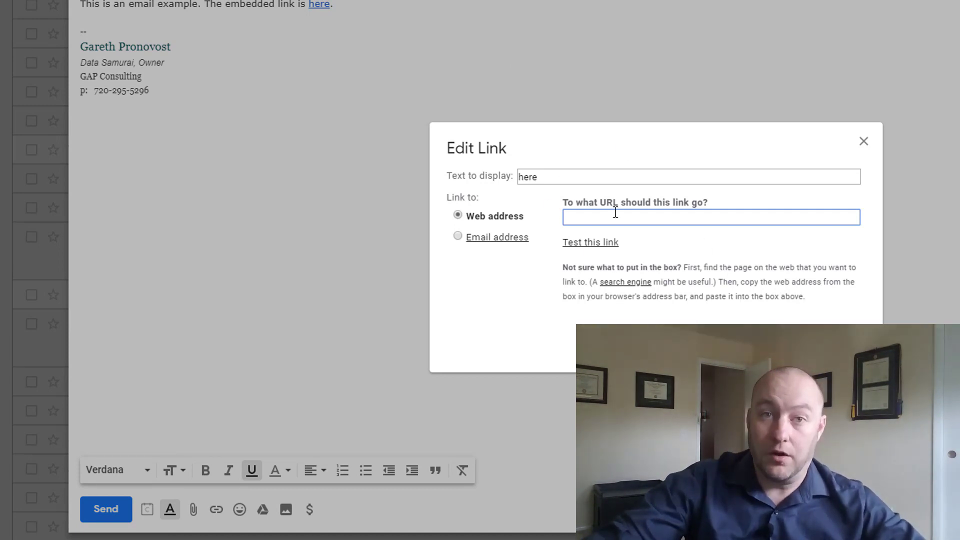
pyautogui.hotkey('ctrl', 'v')
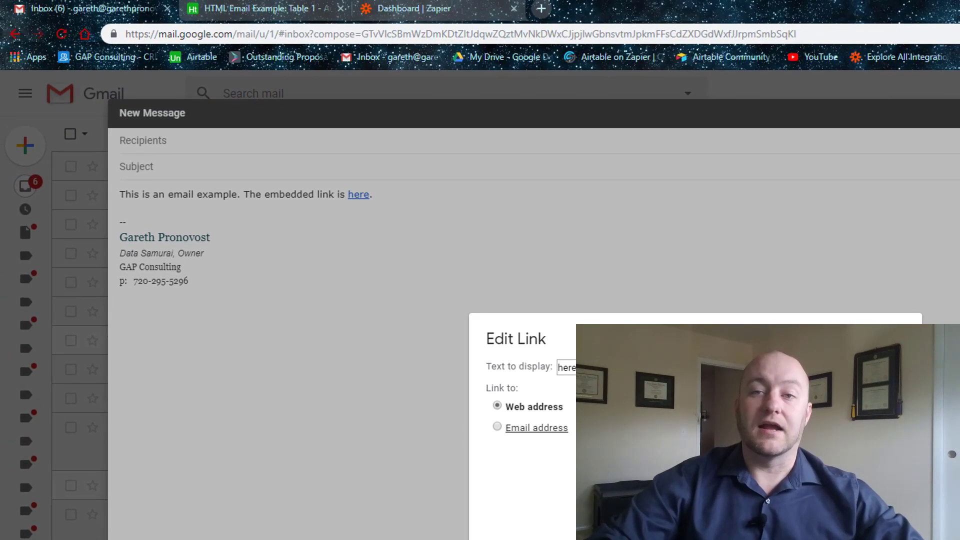
pyautogui.press('Return')
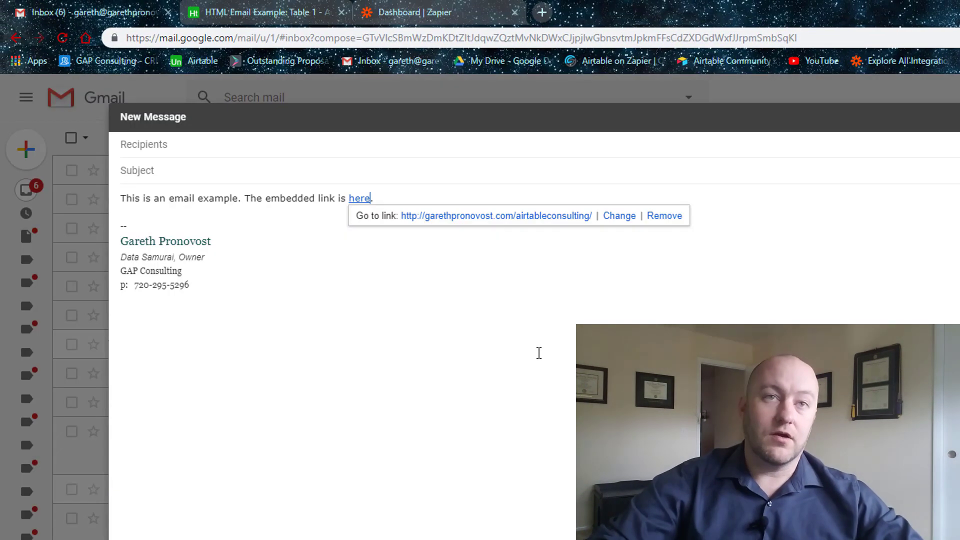
pyautogui.click(356, 298)
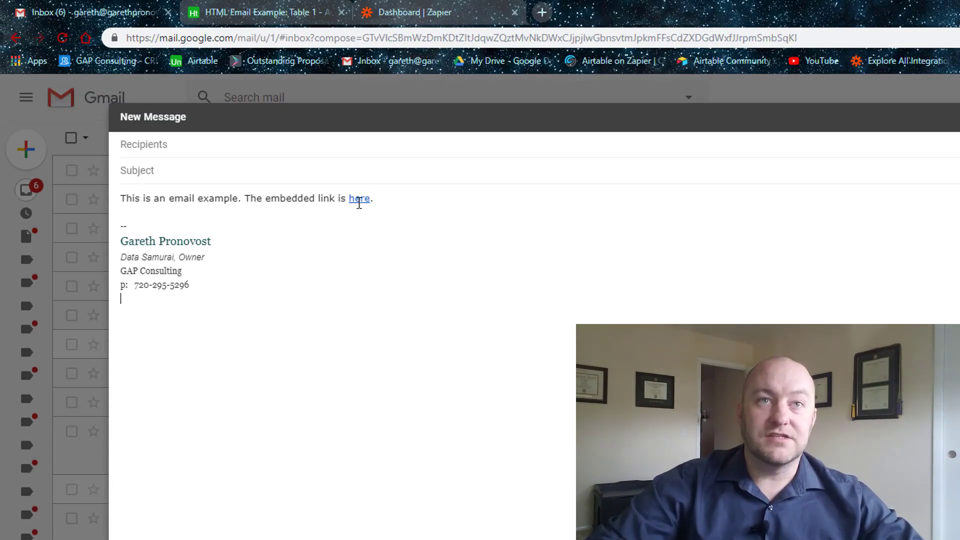
pyautogui.doubleClick(359, 200)
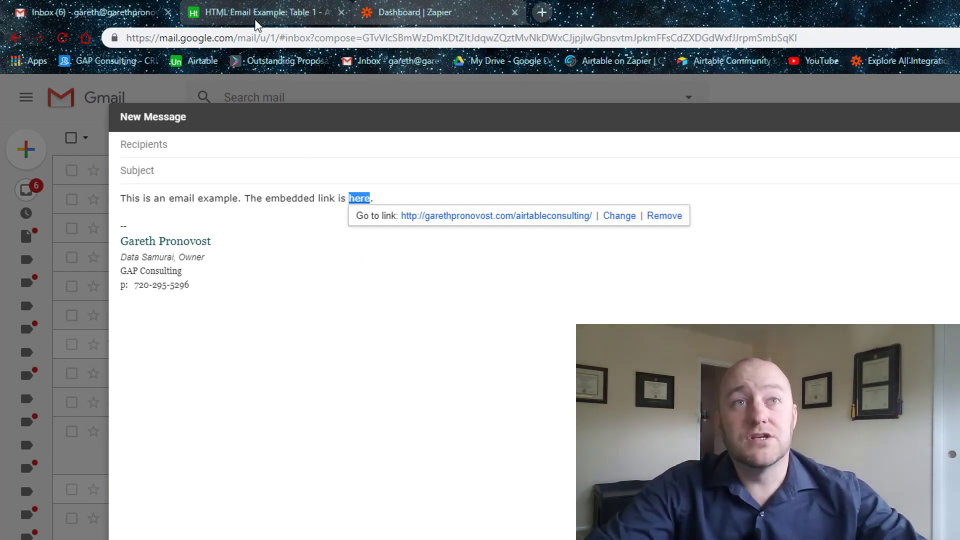
# Switch to the HTML Email Example base and inspect the first record's Special Link and Send Email cells.
pyautogui.click(256, 22)
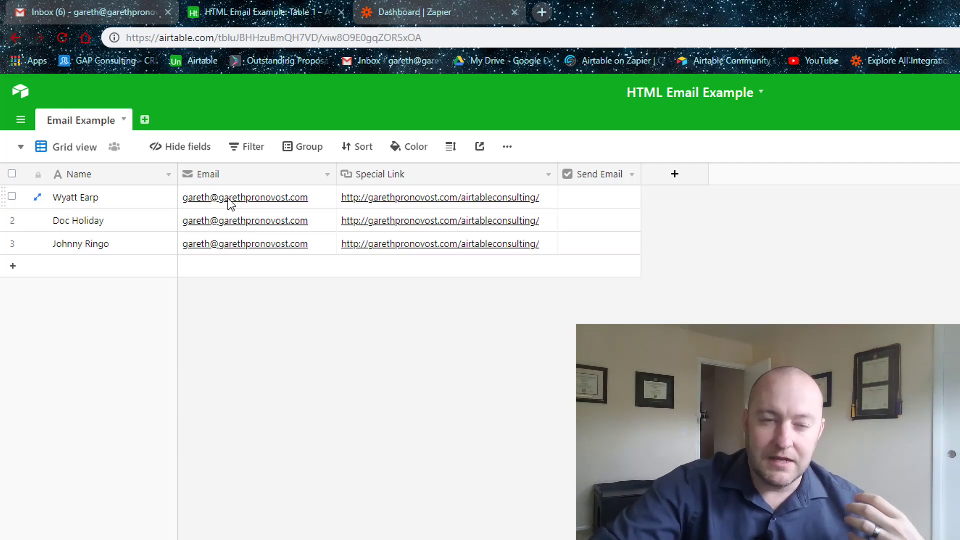
pyautogui.click(404, 200)
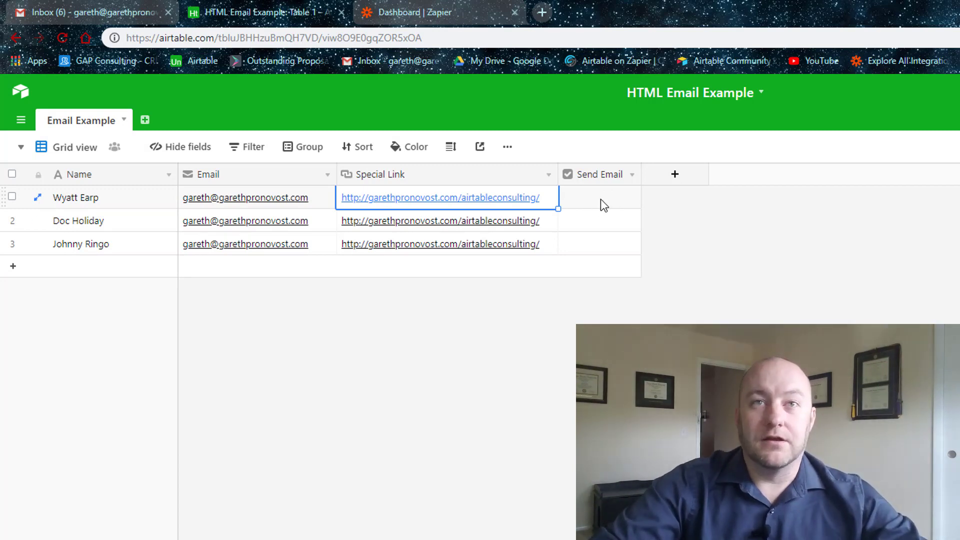
pyautogui.click(672, 220)
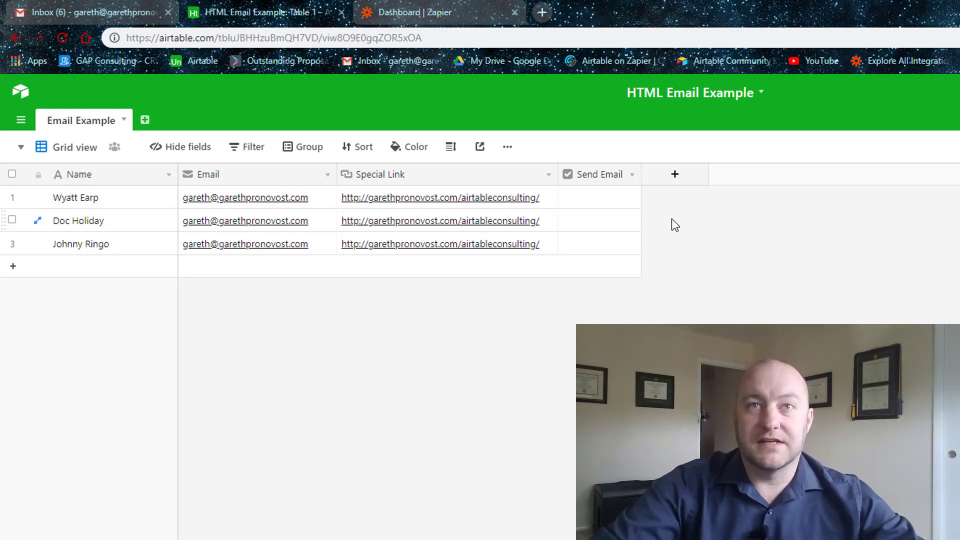
pyautogui.click(598, 196)
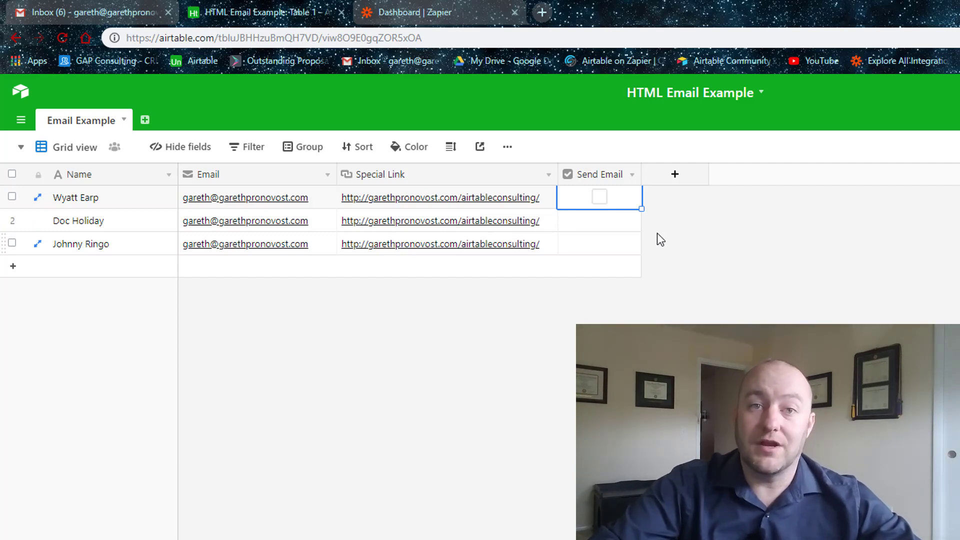
# Look at the Send Email view's filter condition, then go back to Grid view.
pyautogui.click(77, 146)
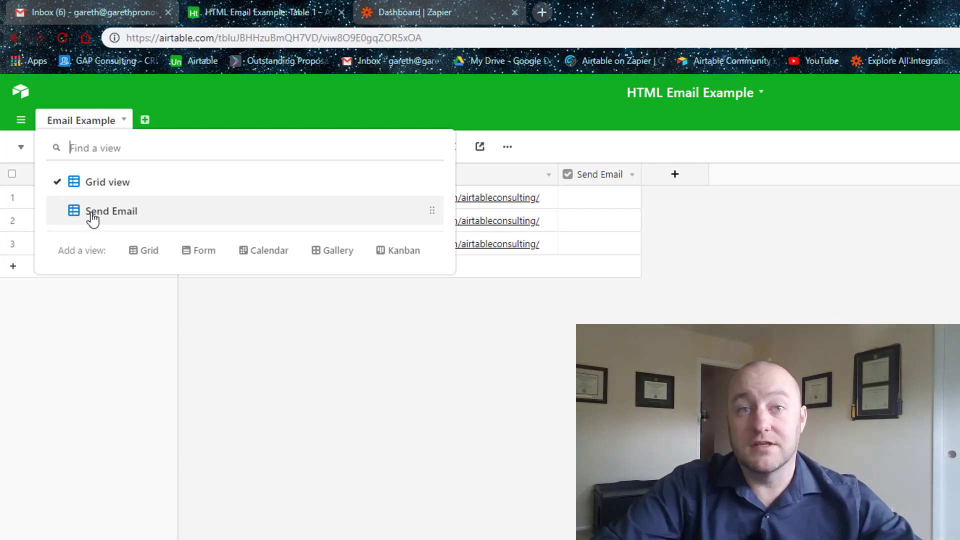
pyautogui.click(92, 215)
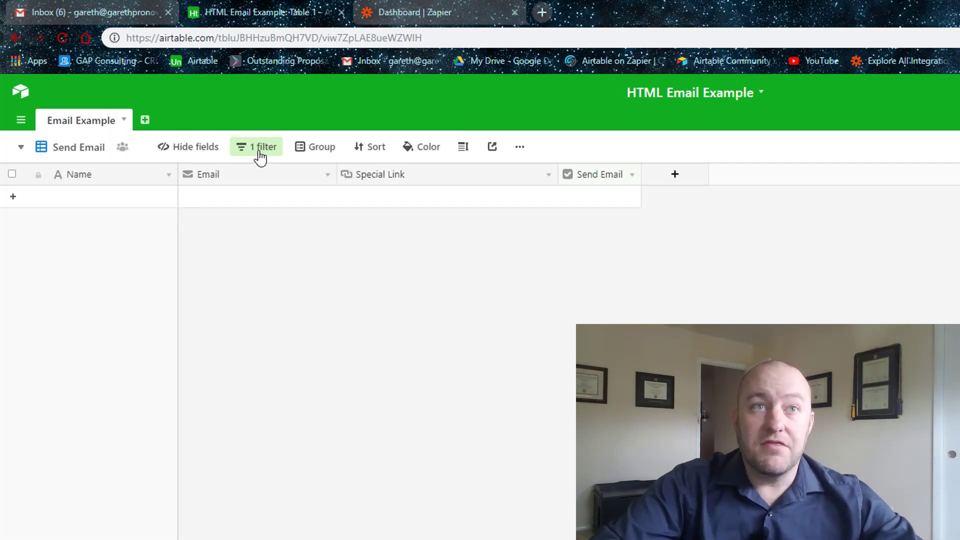
pyautogui.click(259, 152)
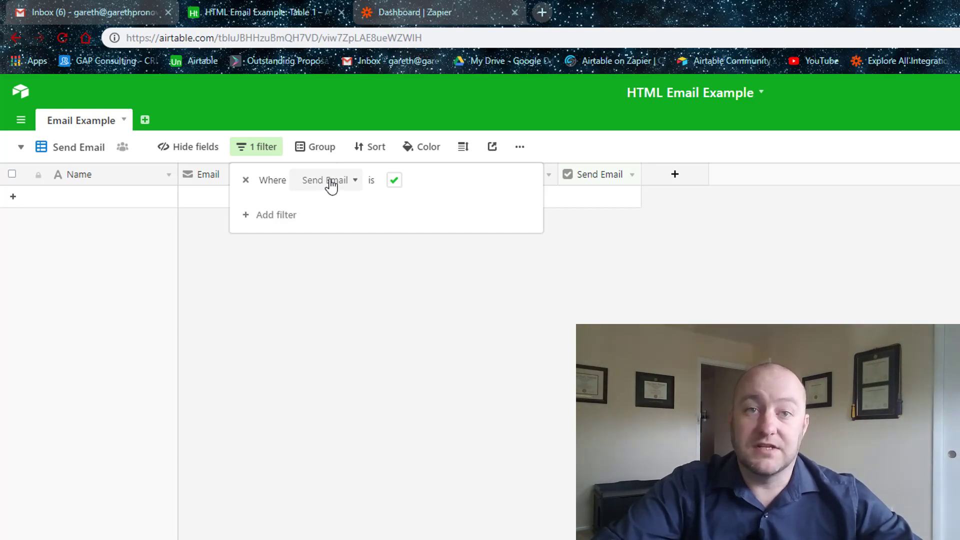
pyautogui.click(345, 321)
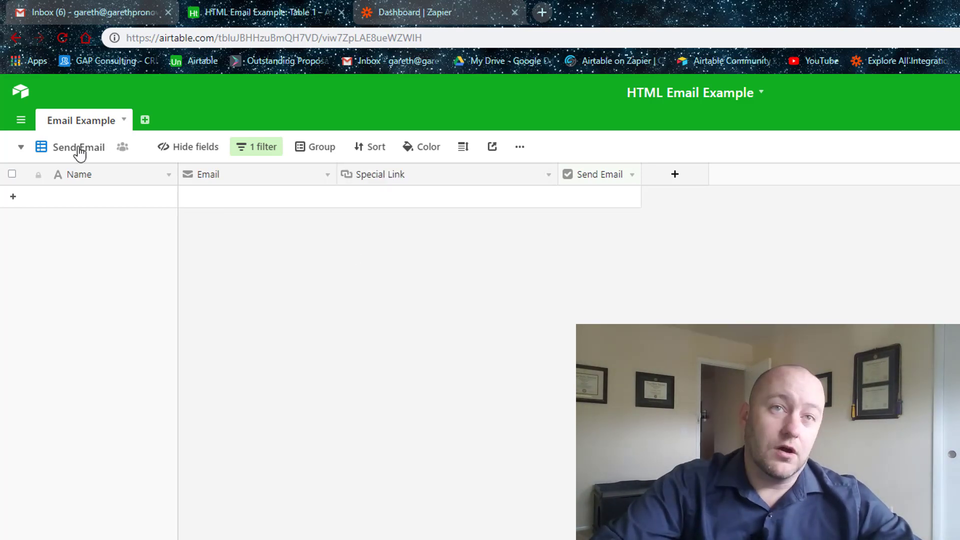
pyautogui.click(78, 147)
pyautogui.click(97, 183)
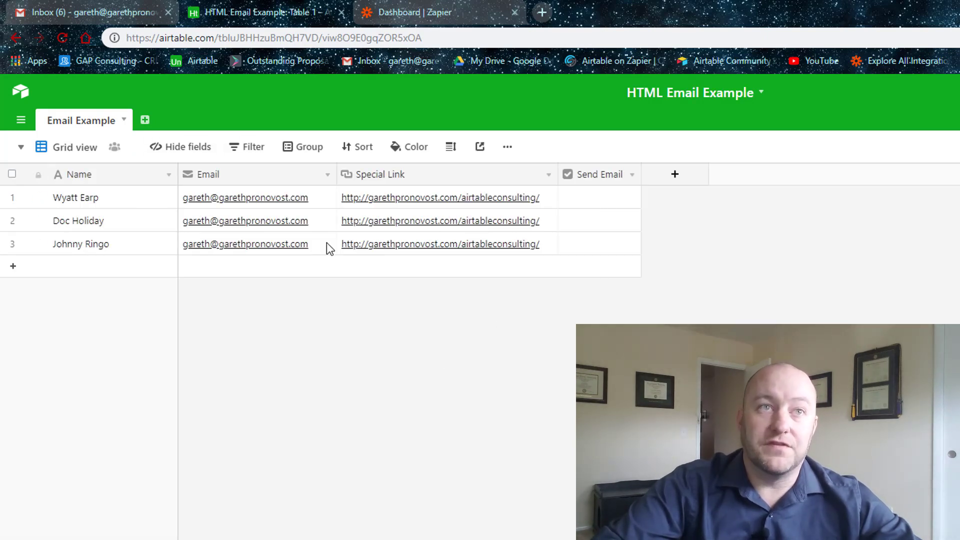
# Check the first record's Send Email box, confirm it appears in the Send Email view, and return to Grid.
pyautogui.click(600, 204)
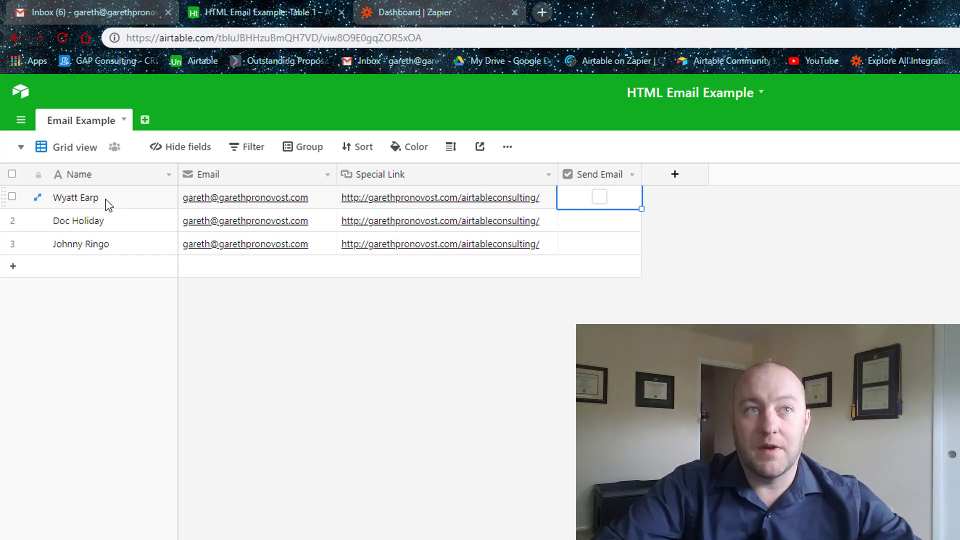
pyautogui.click(557, 425)
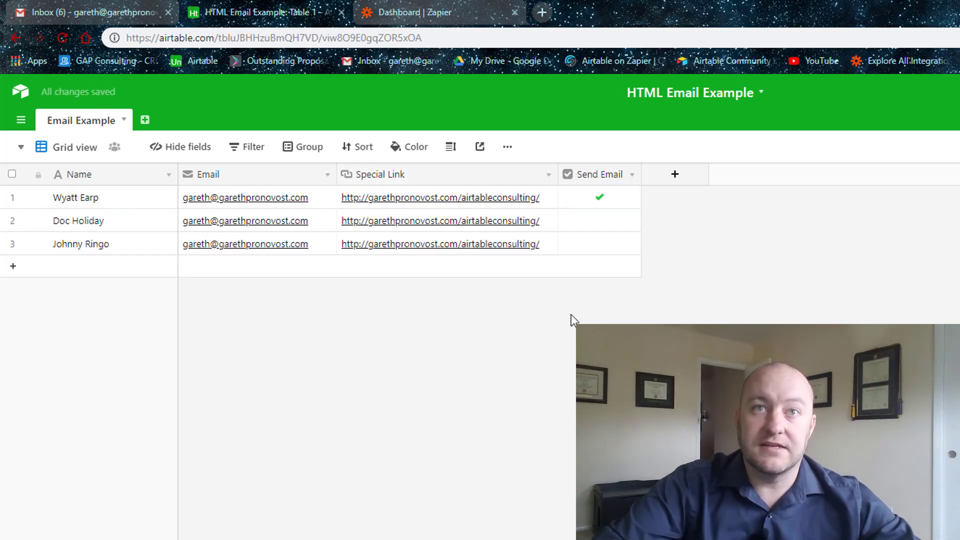
pyautogui.click(80, 149)
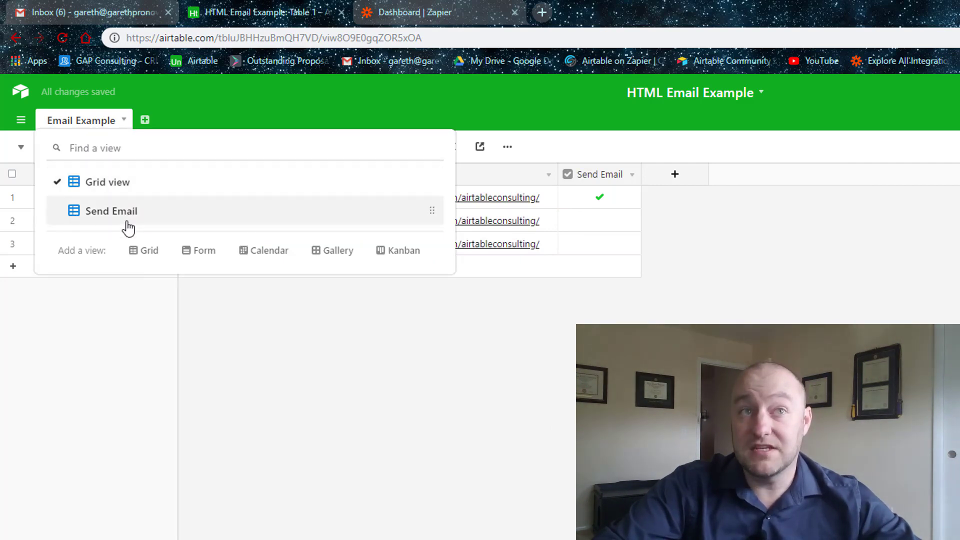
pyautogui.click(111, 211)
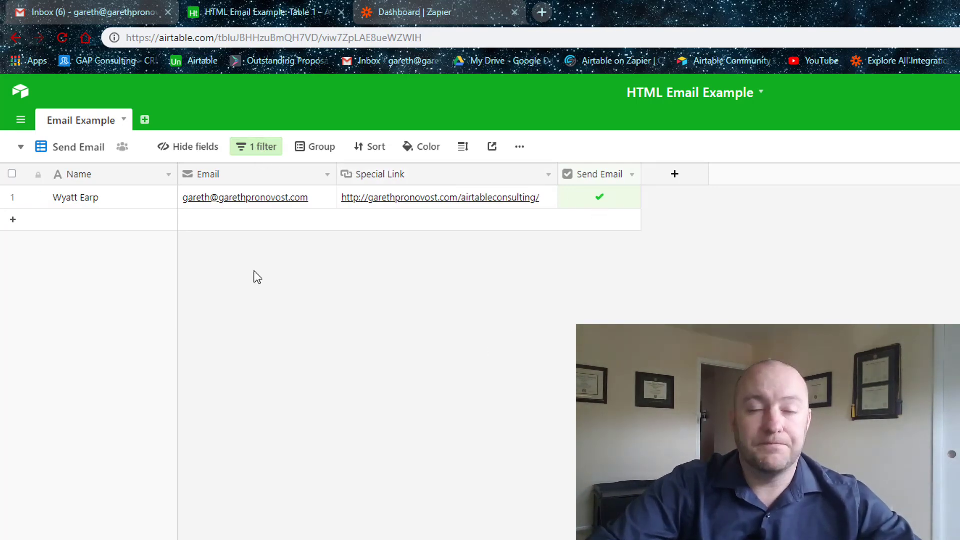
pyautogui.click(79, 146)
pyautogui.click(95, 186)
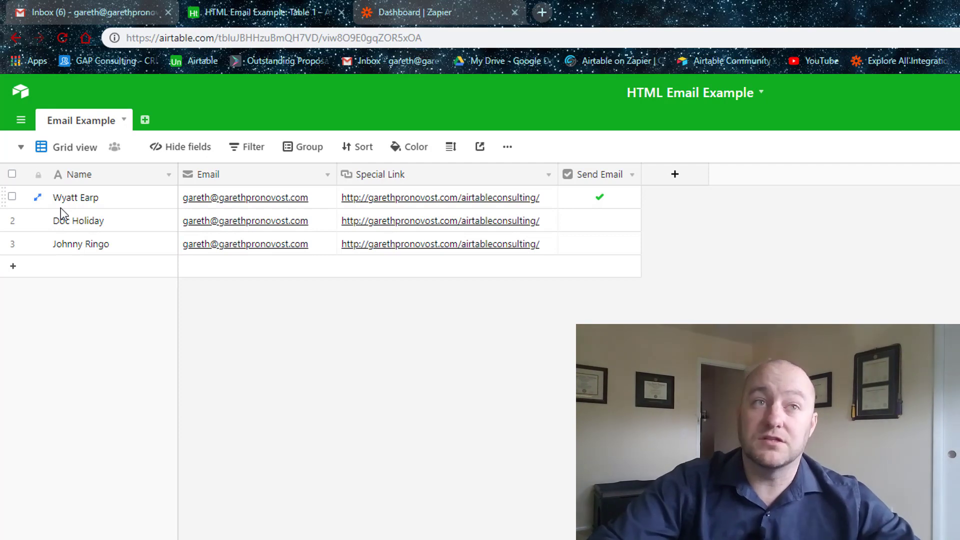
# Create a new zap with Airtable's New Record in View trigger and a successfully tested Airtable account.
pyautogui.click(434, 8)
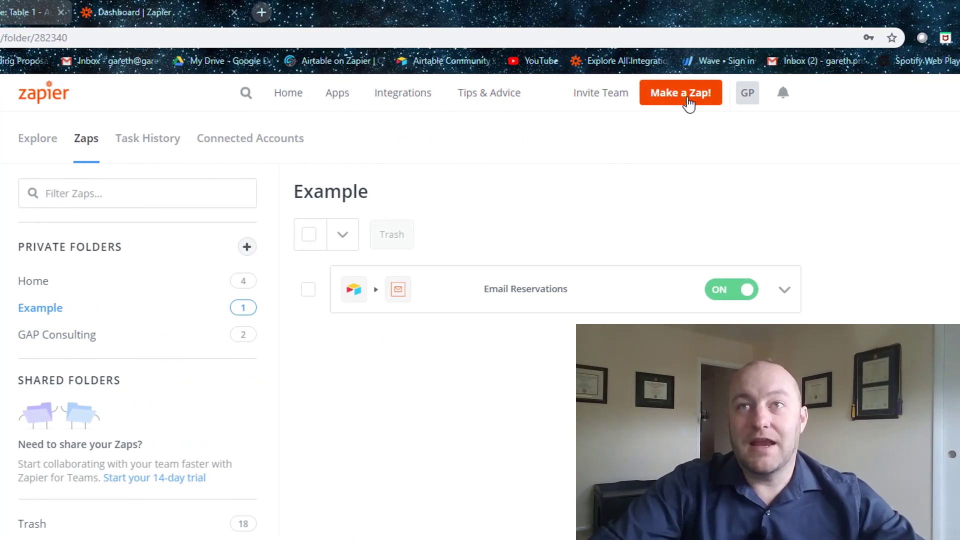
pyautogui.click(688, 98)
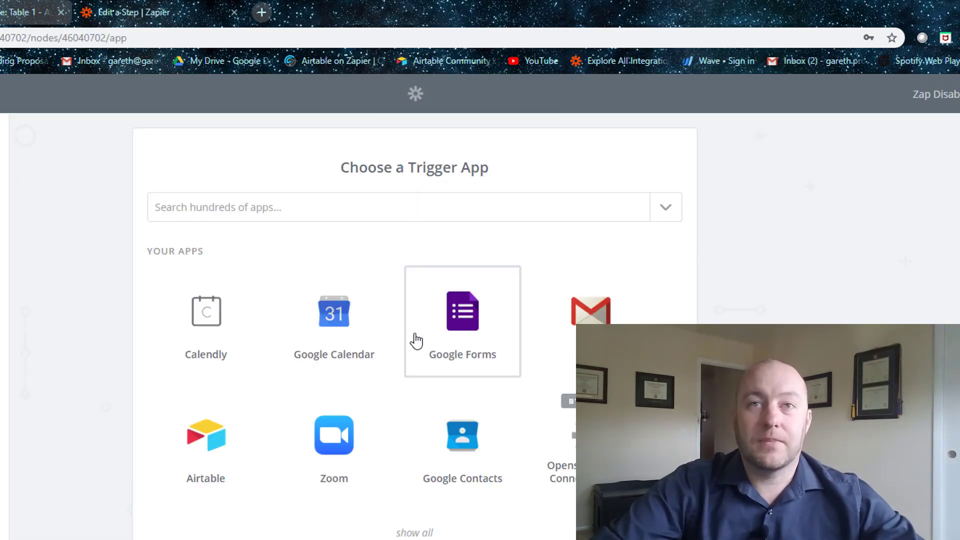
pyautogui.click(232, 456)
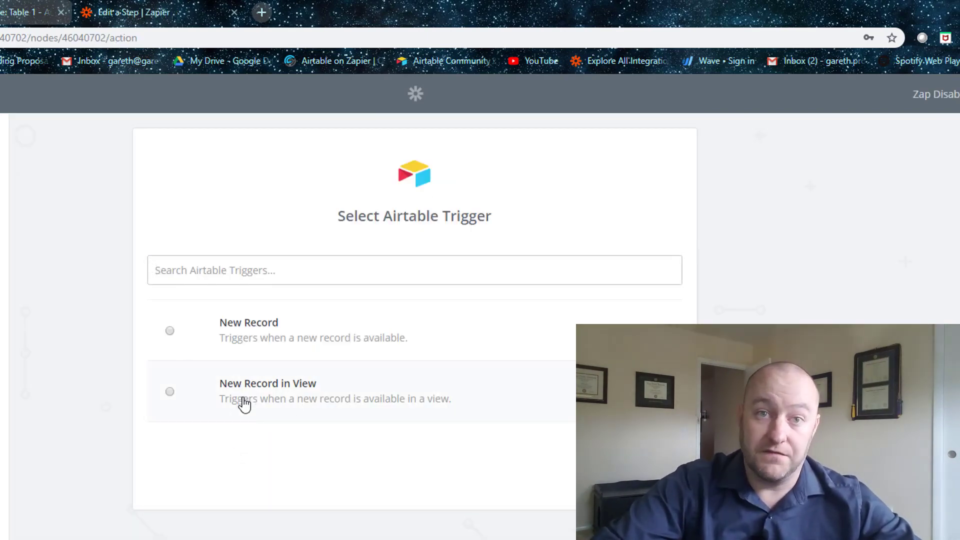
pyautogui.click(258, 401)
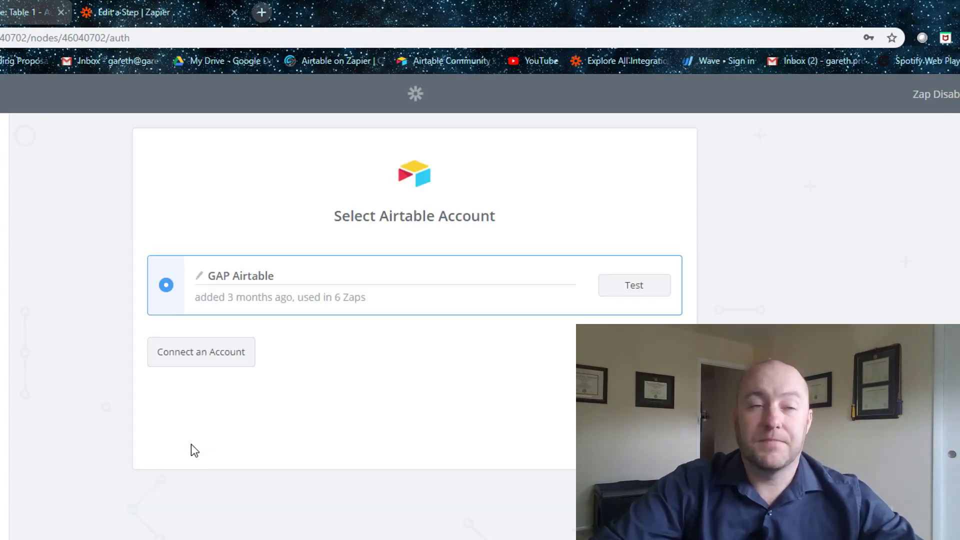
pyautogui.click(634, 285)
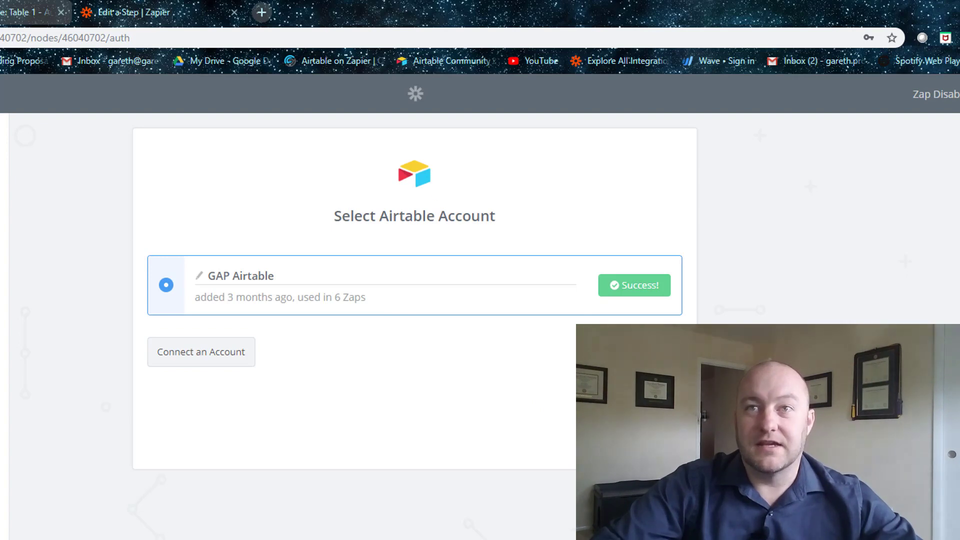
pyautogui.click(645, 445)
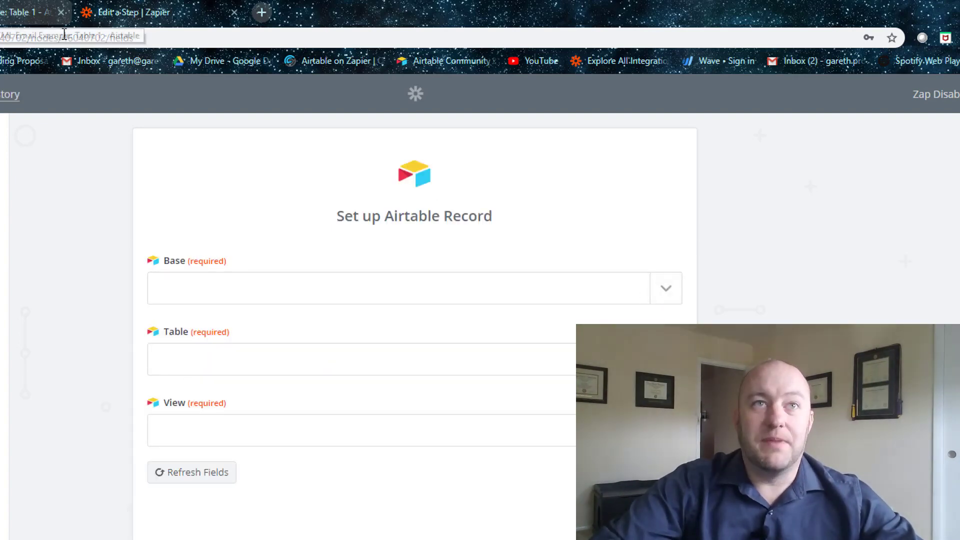
# Choose base HTML Email Example, table Email Example, and view Send Email for the trigger.
pyautogui.click(670, 294)
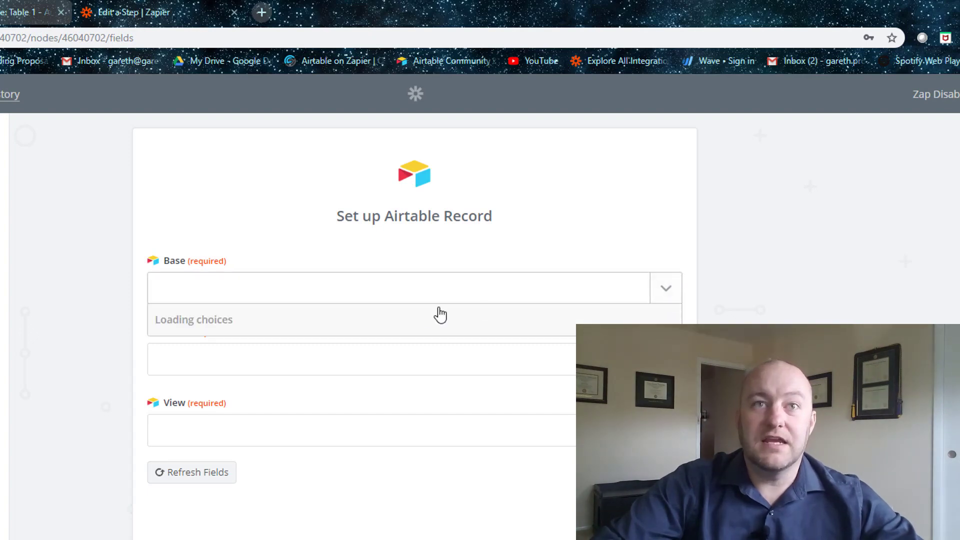
pyautogui.write('ht')
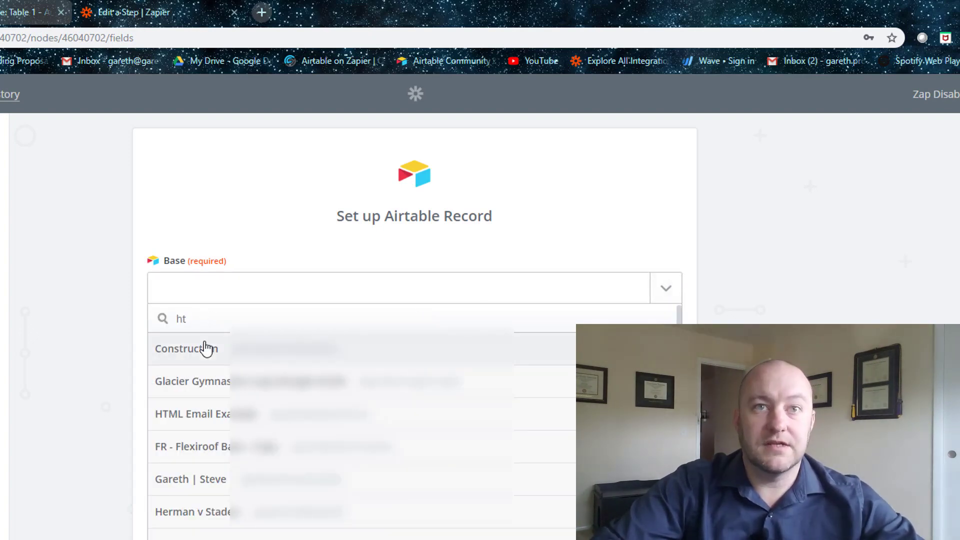
pyautogui.click(188, 413)
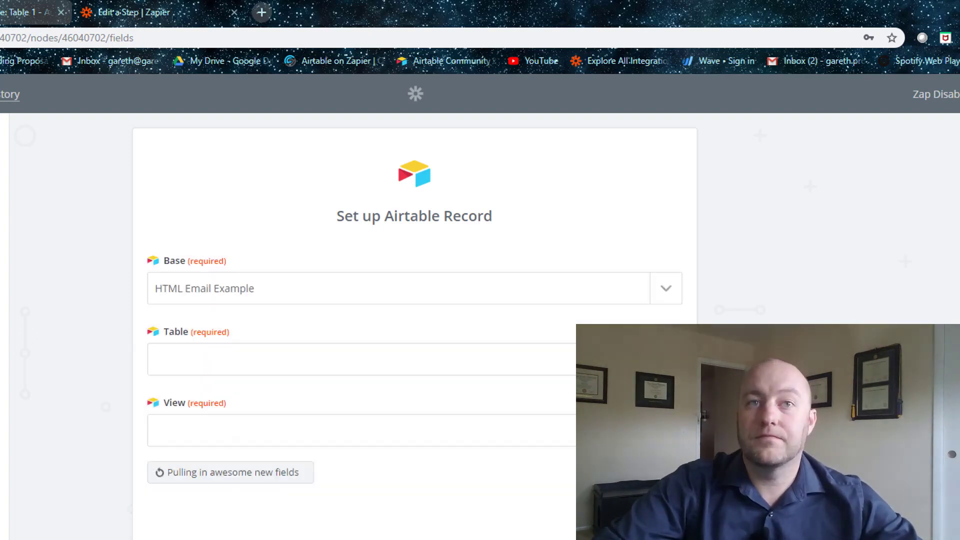
pyautogui.click(290, 358)
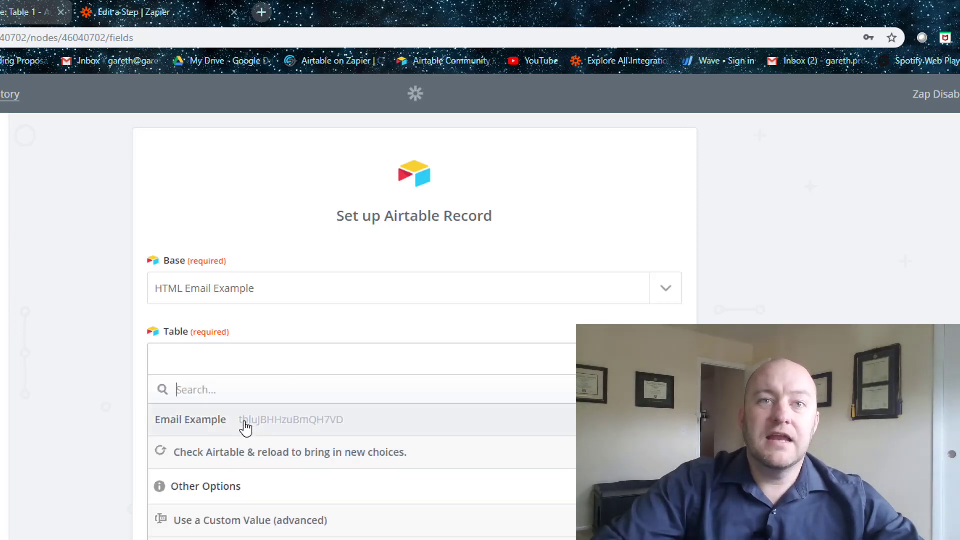
pyautogui.click(245, 427)
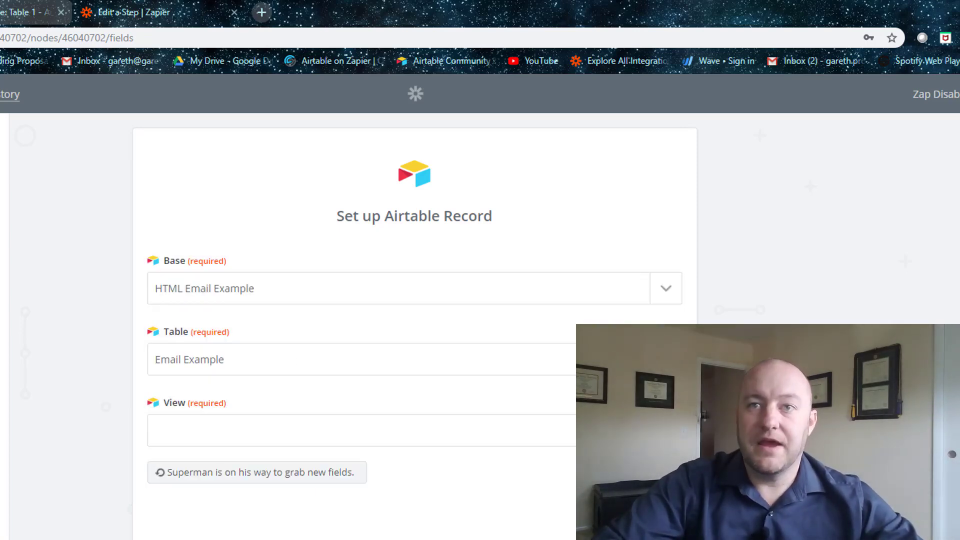
pyautogui.click(245, 429)
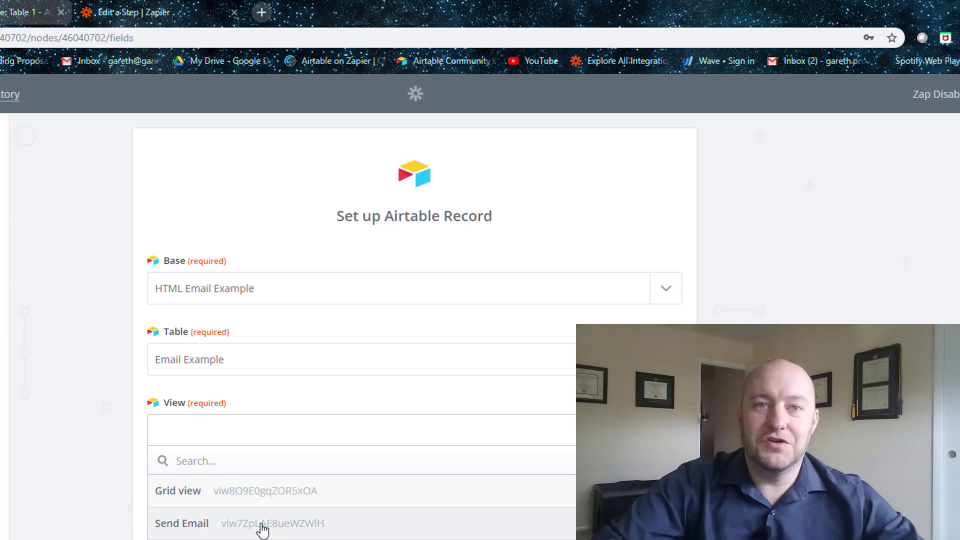
pyautogui.click(260, 525)
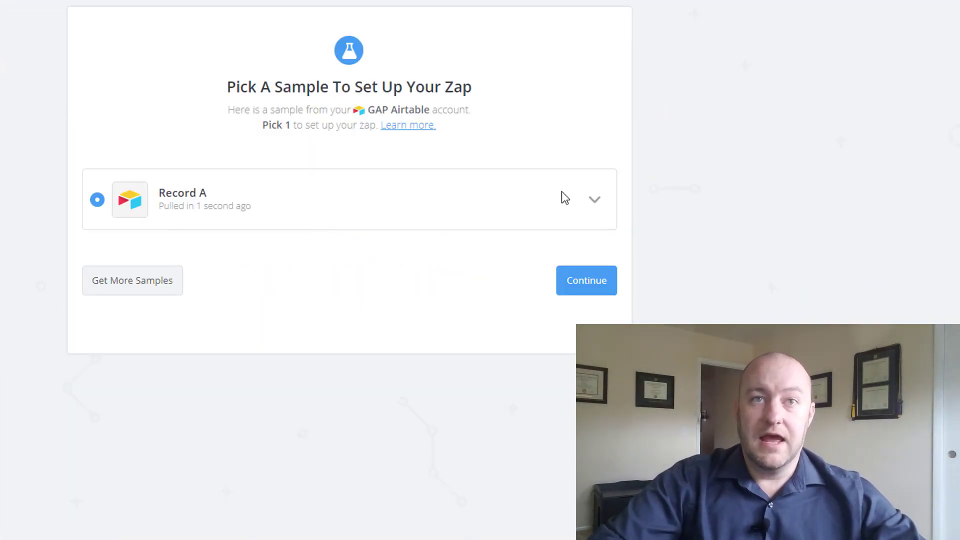
# Expand sample Record A, review its Name, Special Link and Email values, and continue.
pyautogui.click(593, 201)
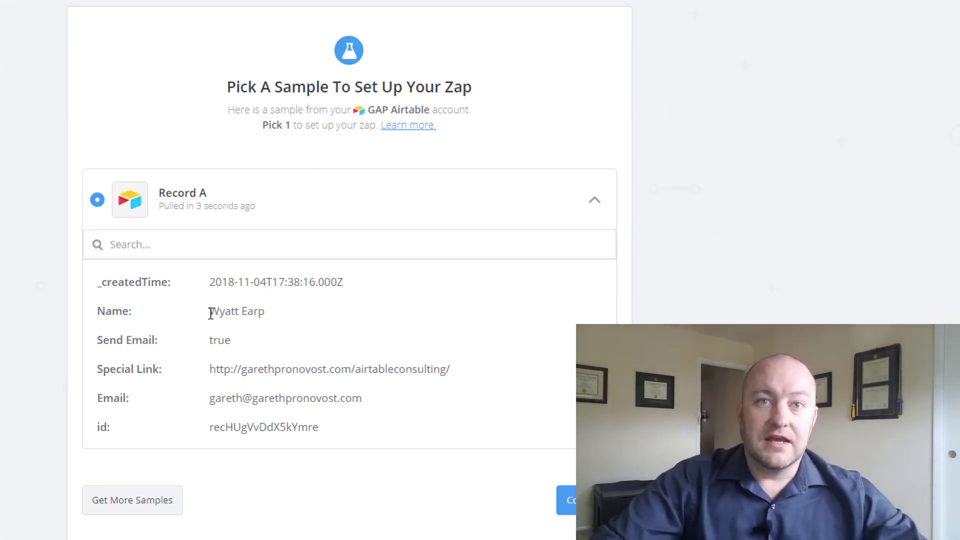
pyautogui.moveTo(236, 314); pyautogui.dragTo(262, 320)
pyautogui.moveTo(212, 370); pyautogui.dragTo(451, 368)
pyautogui.moveTo(225, 402); pyautogui.dragTo(347, 397)
pyautogui.click(335, 393)
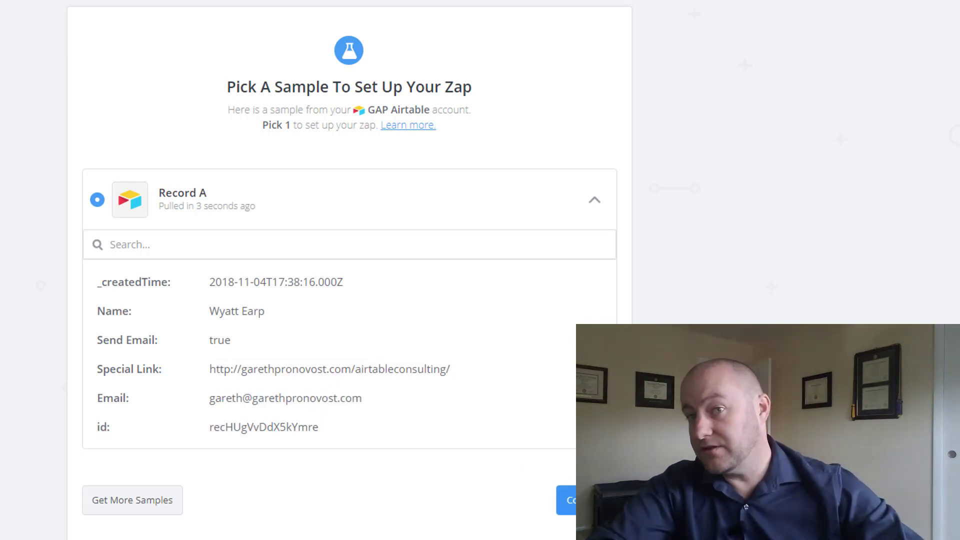
pyautogui.click(566, 500)
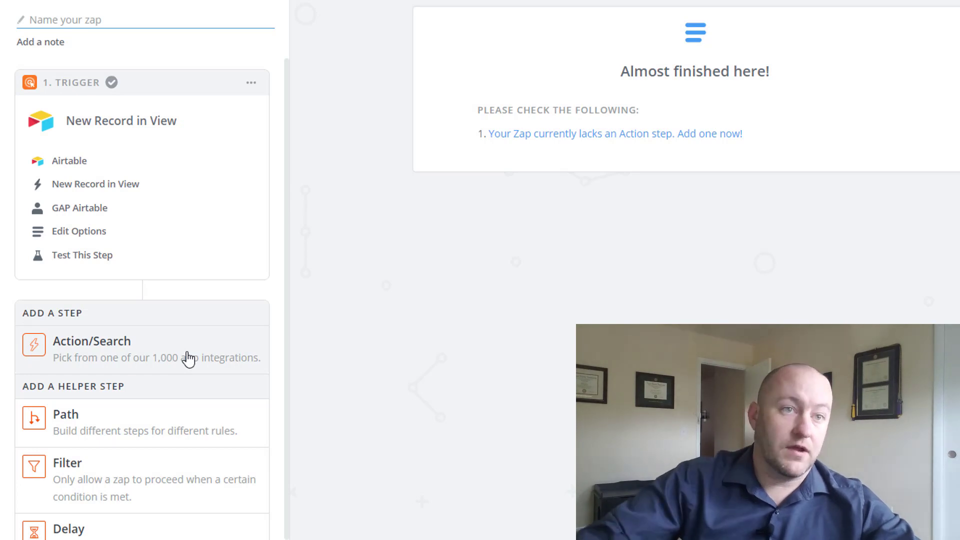
# Add a Gmail Send Email action and test the connected Gmail account.
pyautogui.click(118, 350)
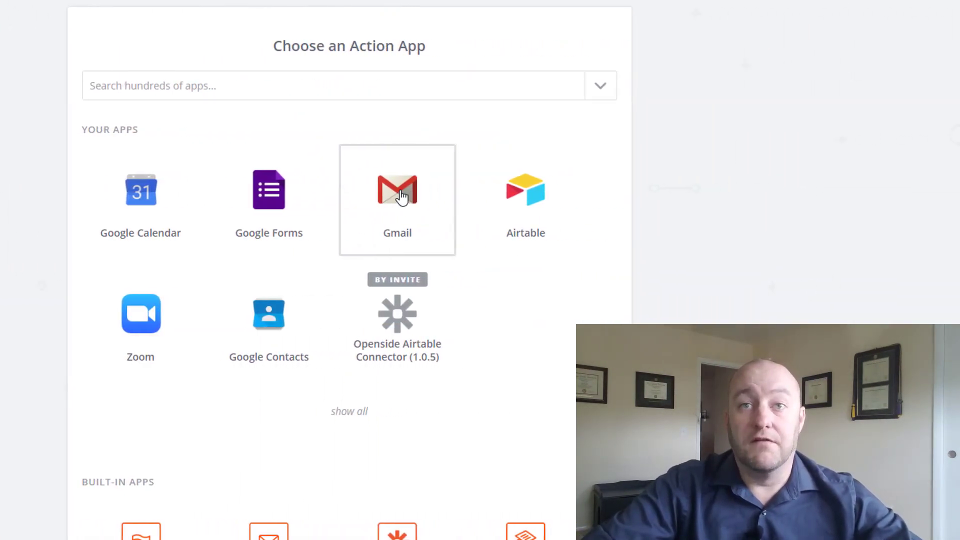
pyautogui.click(400, 196)
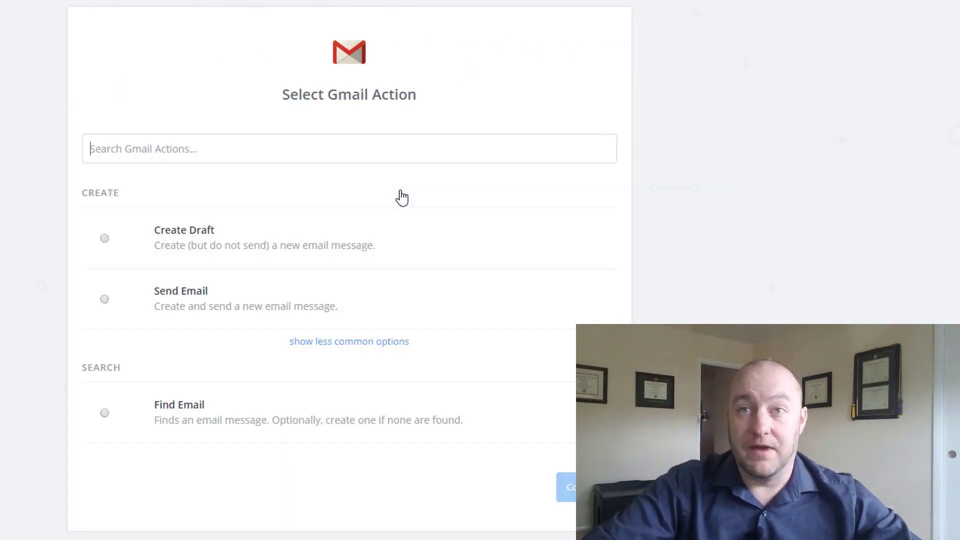
pyautogui.click(200, 302)
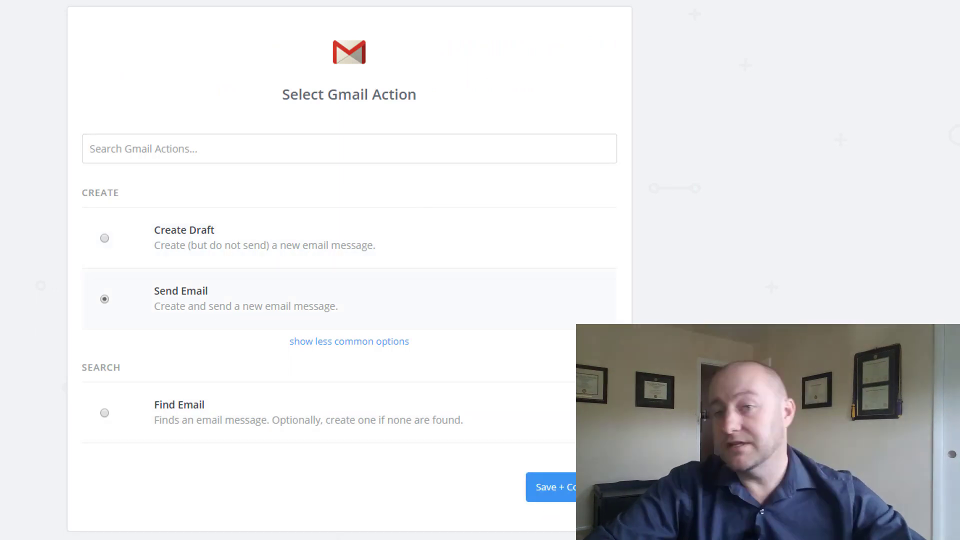
pyautogui.click(566, 489)
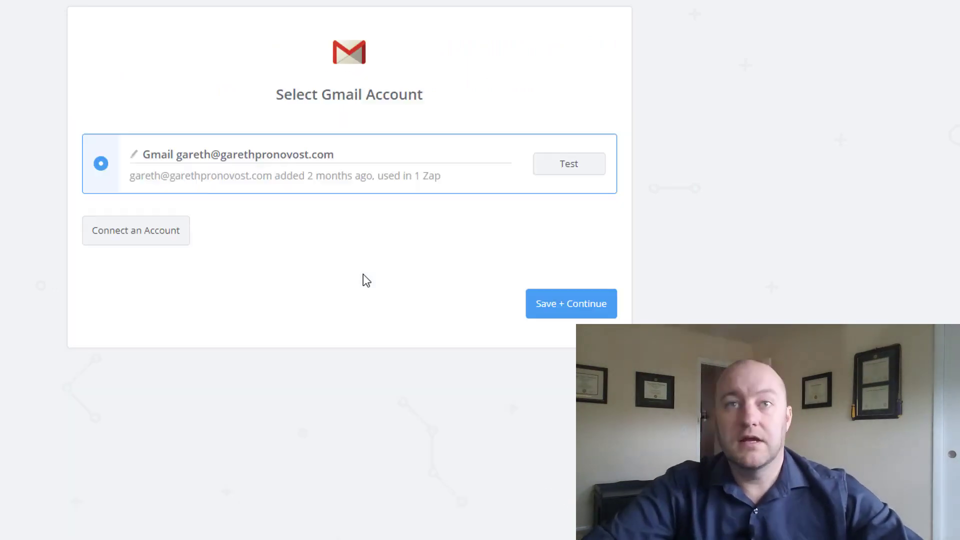
pyautogui.click(574, 172)
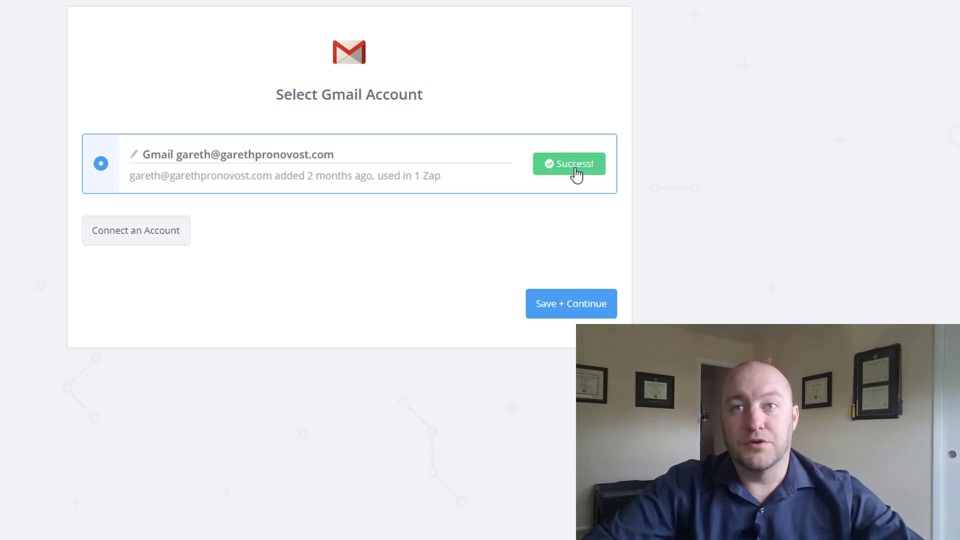
pyautogui.click(575, 305)
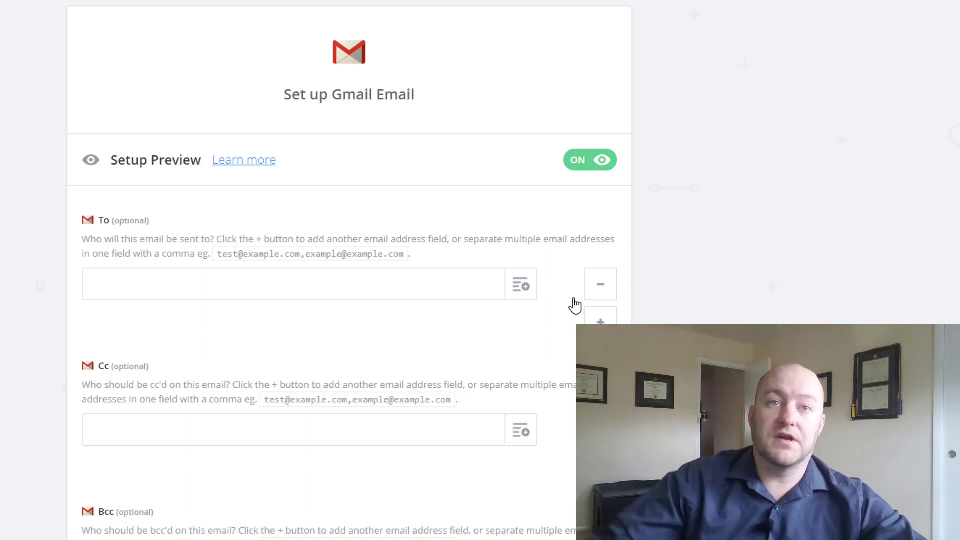
# Set the To field to the trigger record's Email field, leaving Cc and Bcc empty.
pyautogui.click(518, 292)
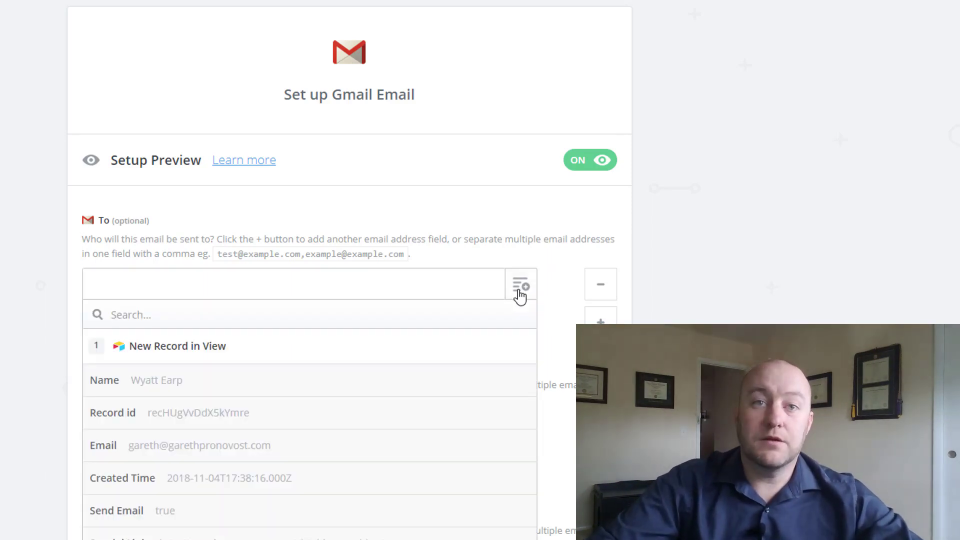
pyautogui.click(165, 447)
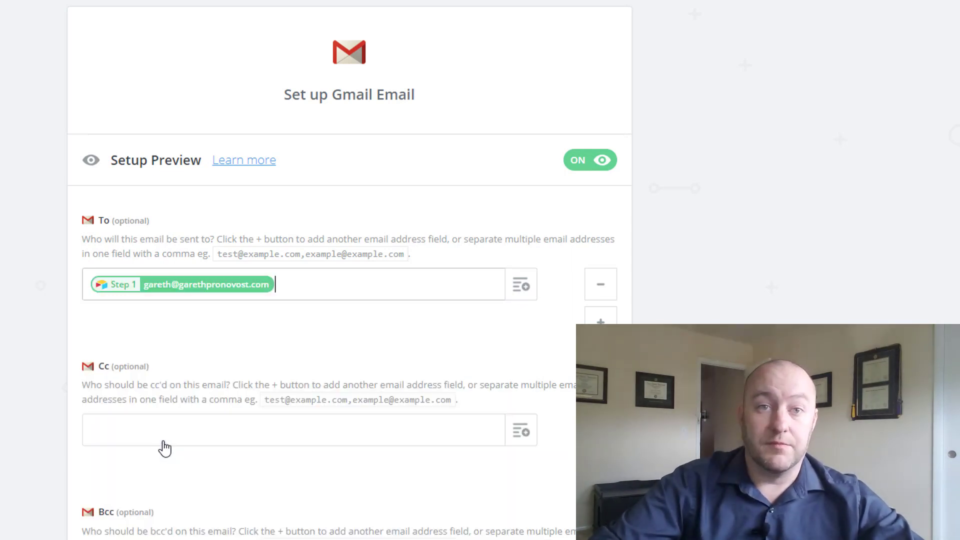
pyautogui.scroll(-4, 317, 341)
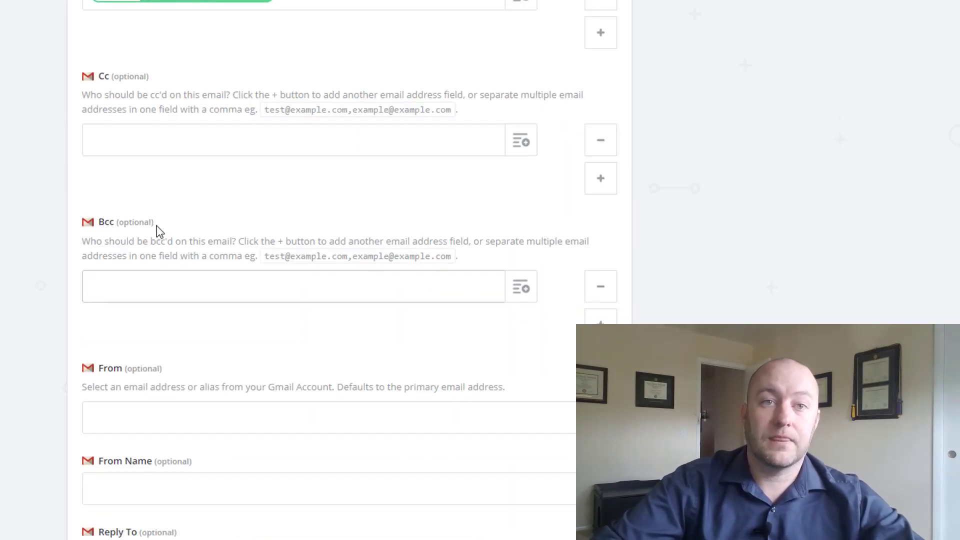
pyautogui.click(135, 140)
pyautogui.click(122, 284)
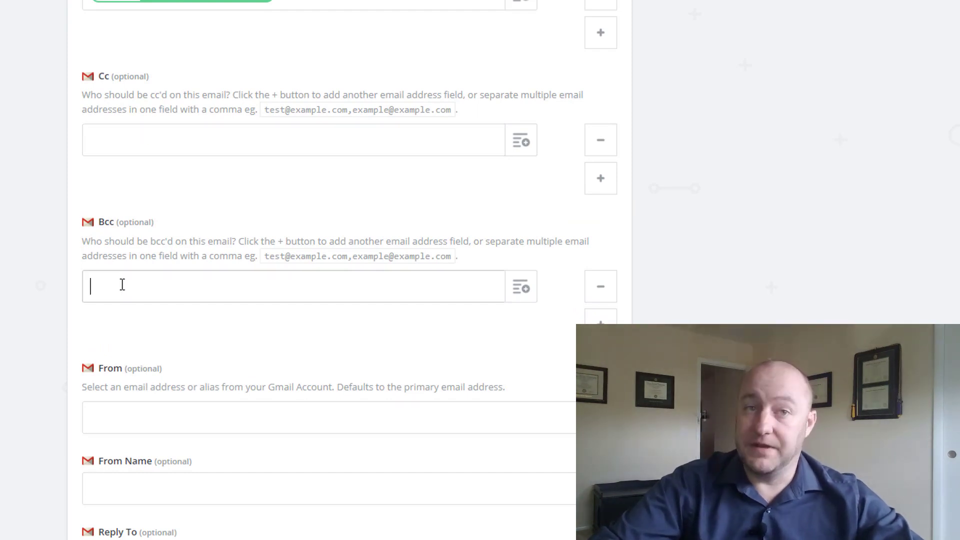
pyautogui.scroll(-2, 122, 295)
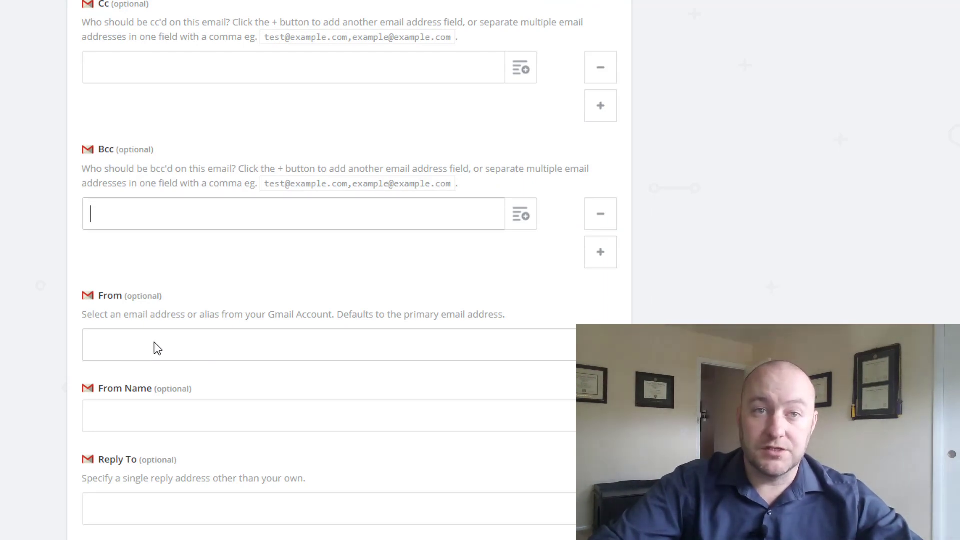
pyautogui.scroll(-4, 160, 348)
# Enter the sender's name as From Name and set the subject to 'Email Test'.
pyautogui.click(160, 280)
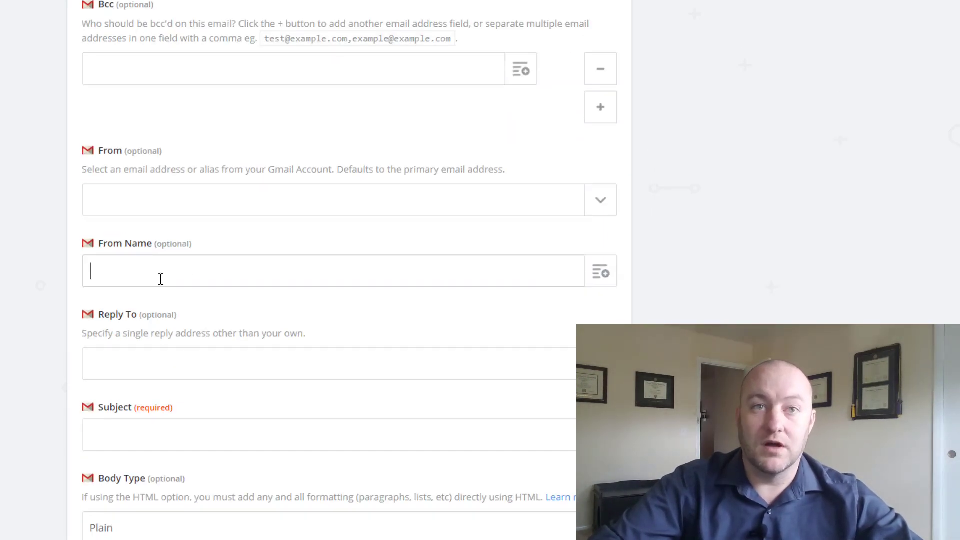
pyautogui.write('Gareth')
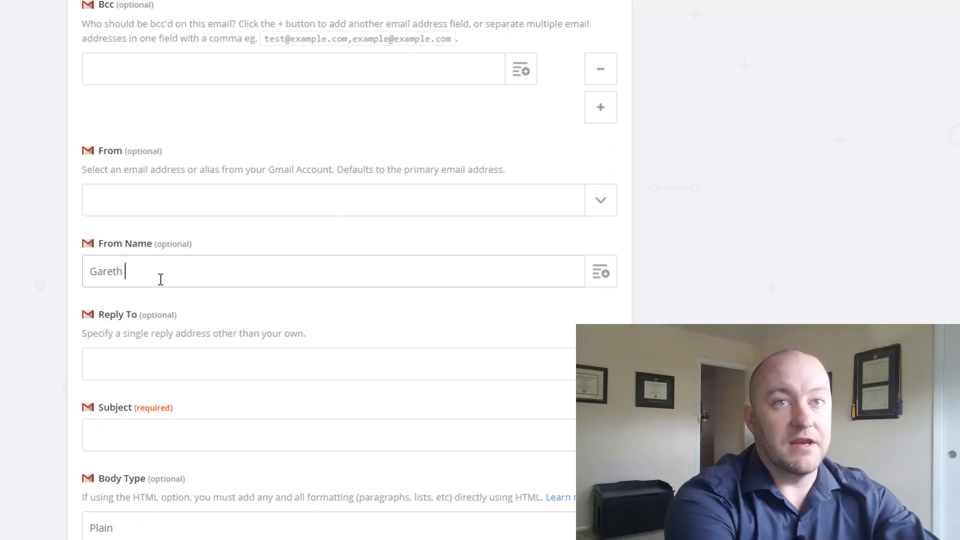
pyautogui.write(' Pronovost')
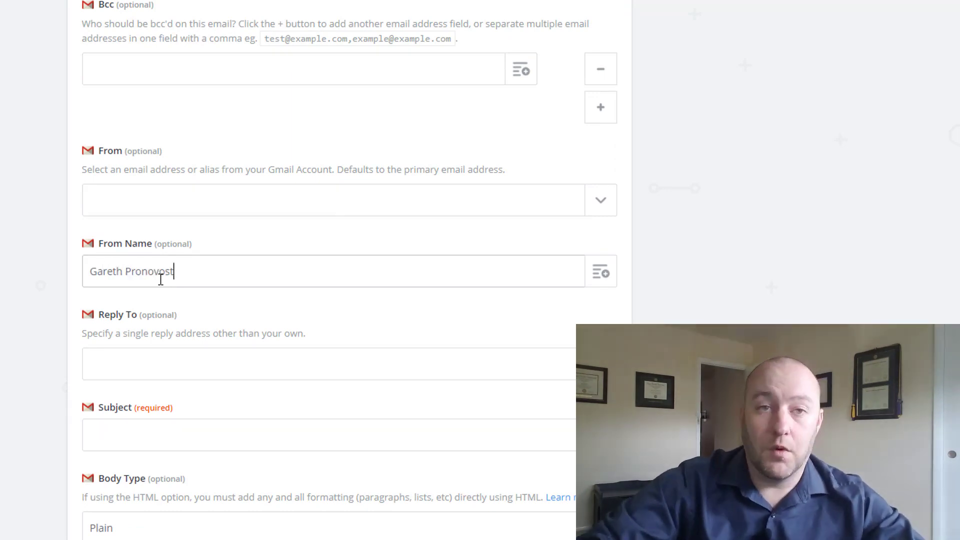
pyautogui.scroll(-3, 165, 270)
pyautogui.click(122, 223)
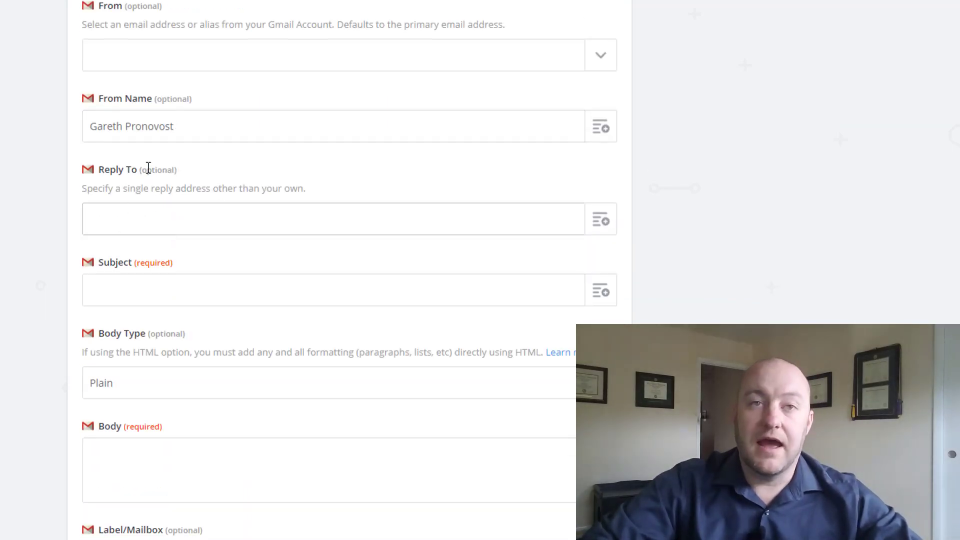
pyautogui.click(188, 295)
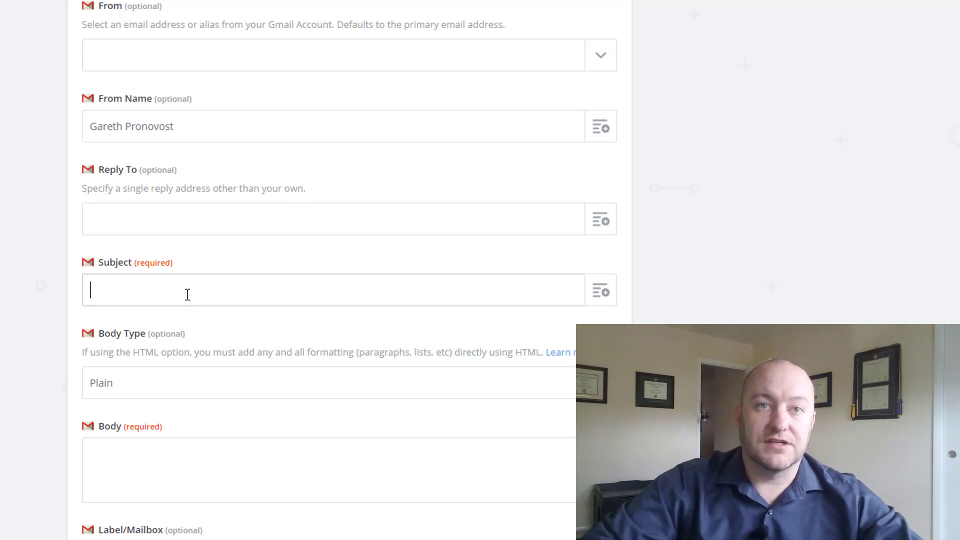
pyautogui.write('Ema')
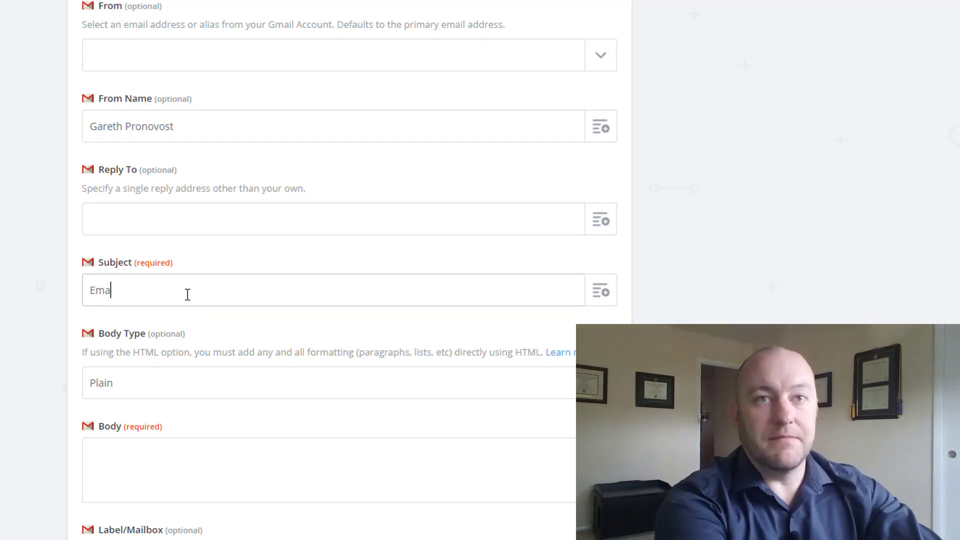
pyautogui.write('il Test')
pyautogui.press('Tab')
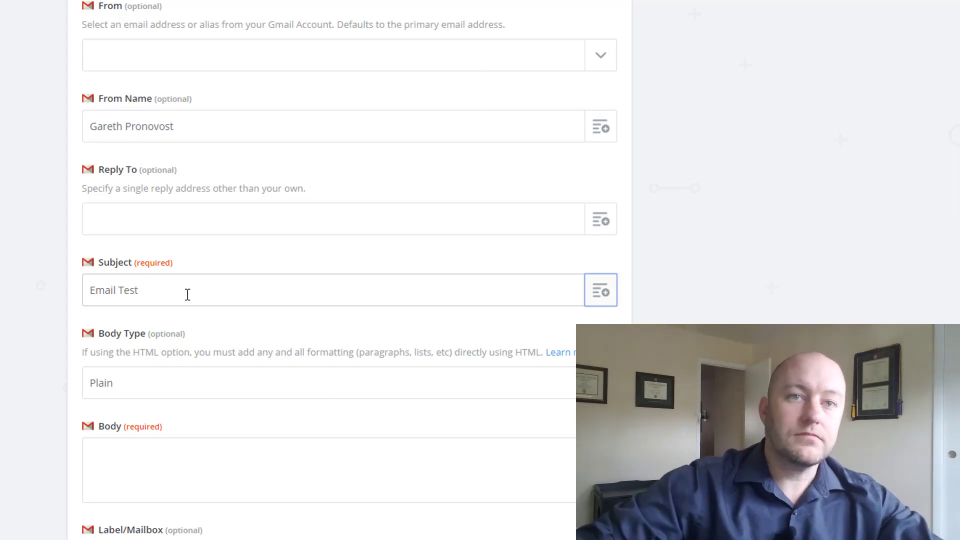
pyautogui.scroll(-3, 168, 294)
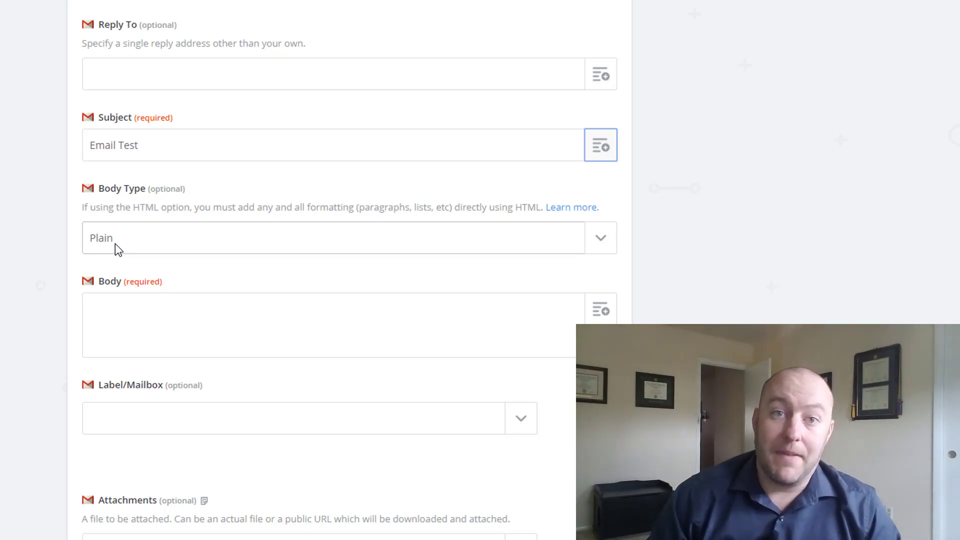
# Switch the Body Type dropdown from Plain to Html.
pyautogui.click(115, 244)
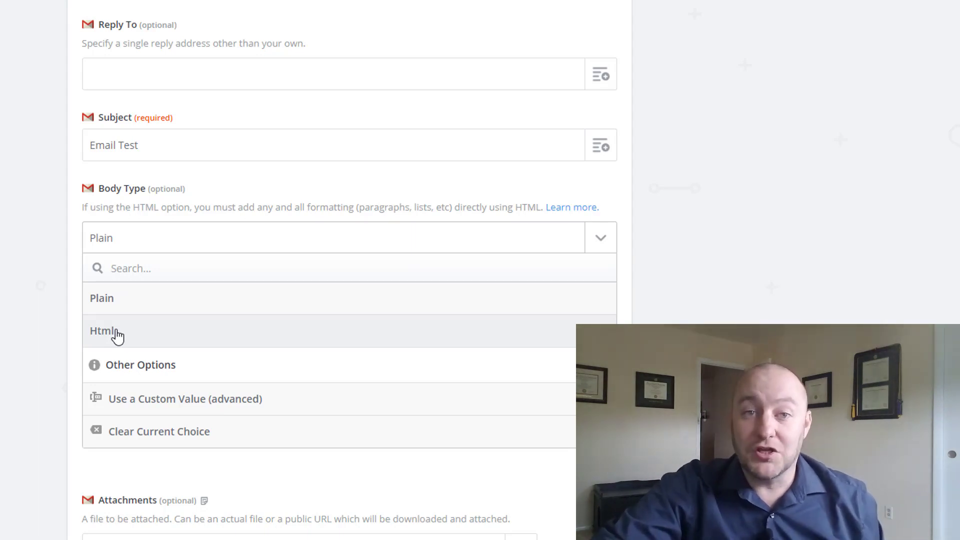
pyautogui.click(116, 333)
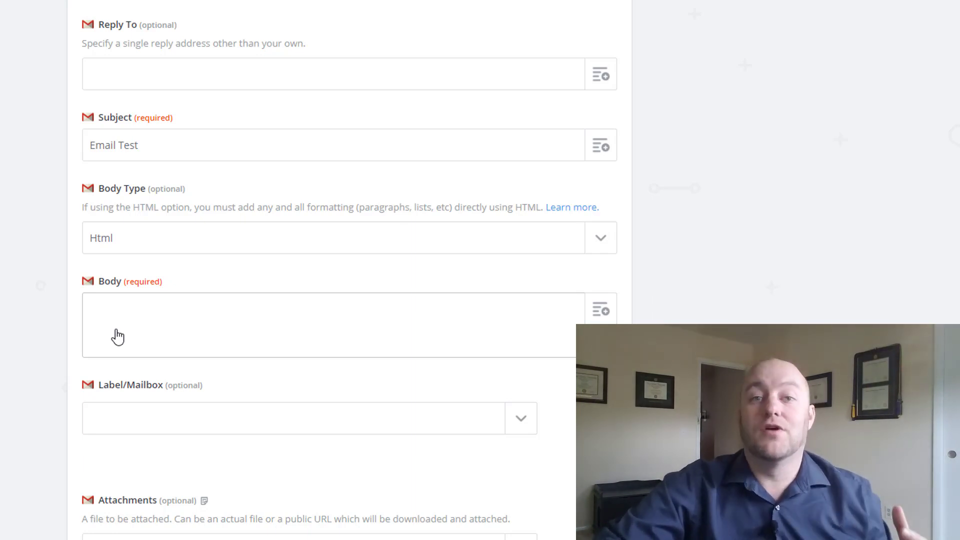
pyautogui.click(117, 331)
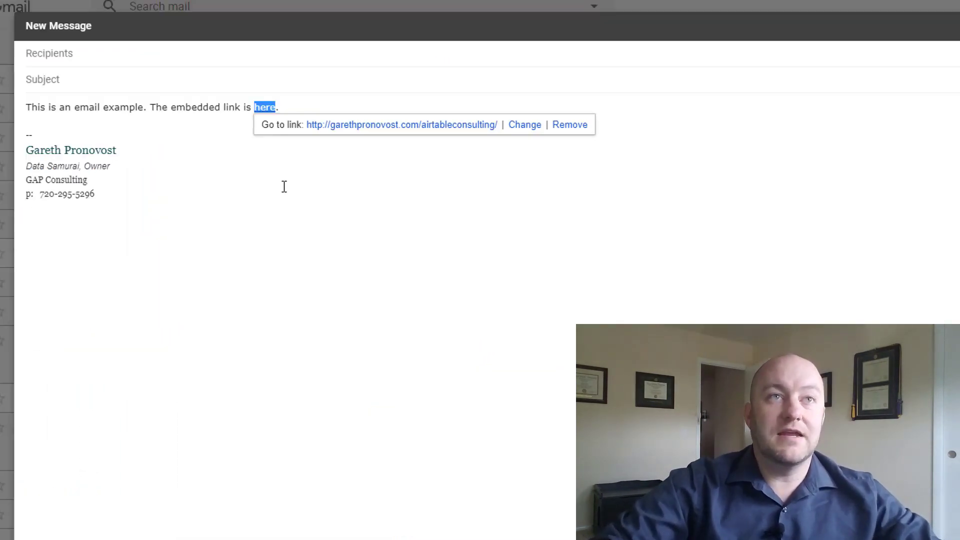
# Copy the Gmail draft's sentence 'This is an email example. The embedded link is' into the Body, then begin an <a tag.
pyautogui.click(263, 166)
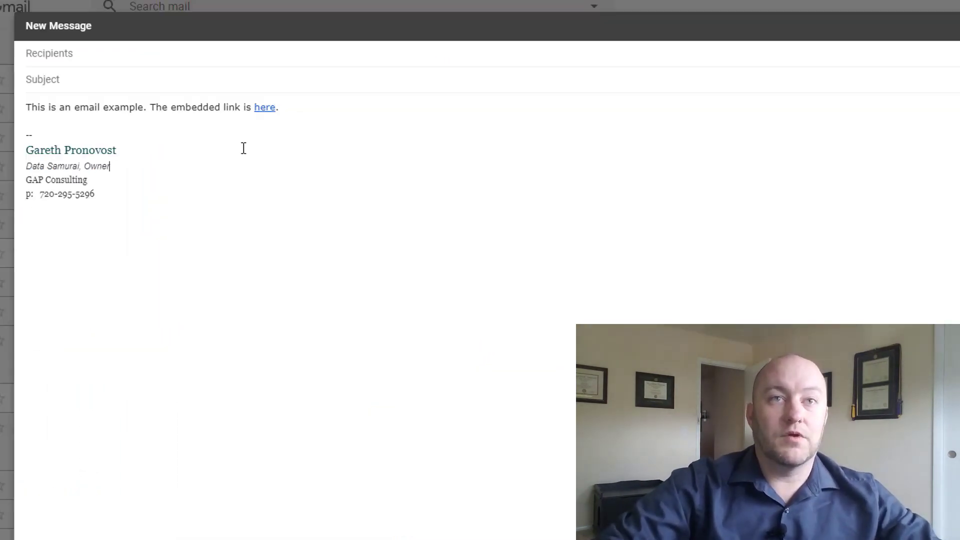
pyautogui.moveTo(252, 107); pyautogui.dragTo(31, 104)
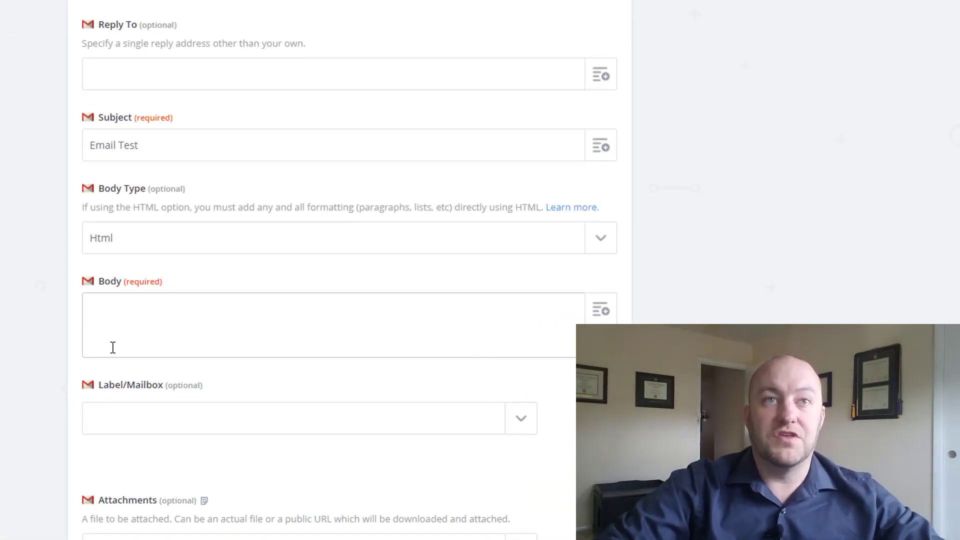
pyautogui.write('This is an email example. The embedded link is')
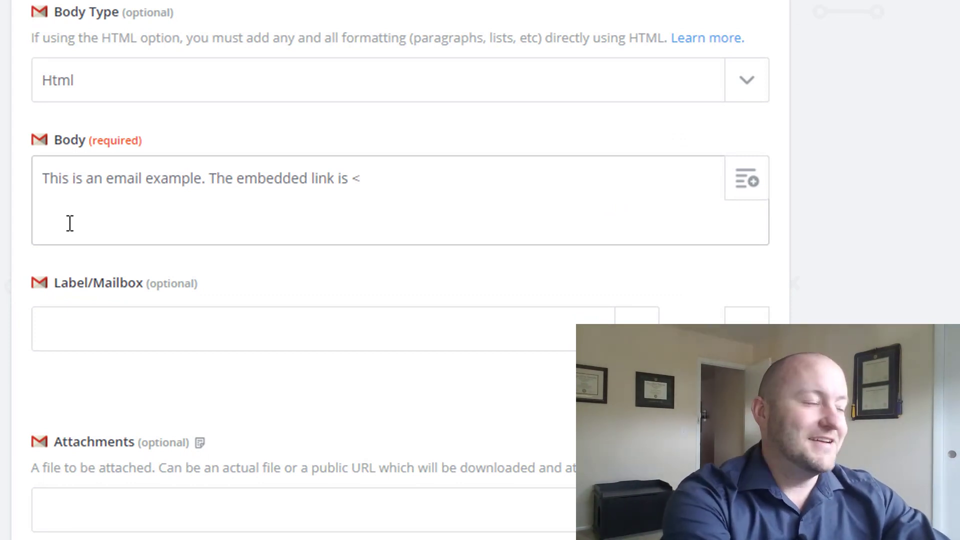
pyautogui.write('a')
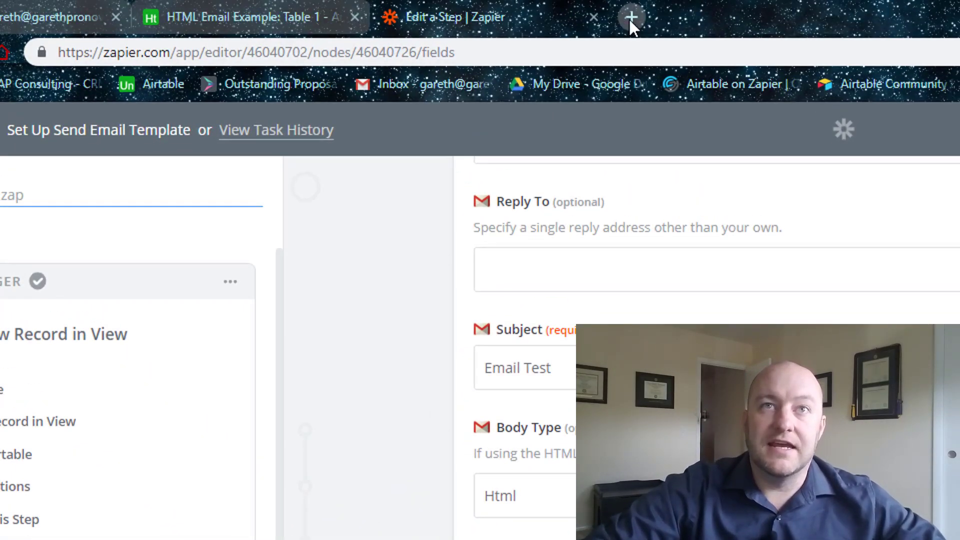
# Load the Airtable Consulting page in a new tab and copy its web address.
pyautogui.click(631, 17)
pyautogui.write('garethpronovost.com')
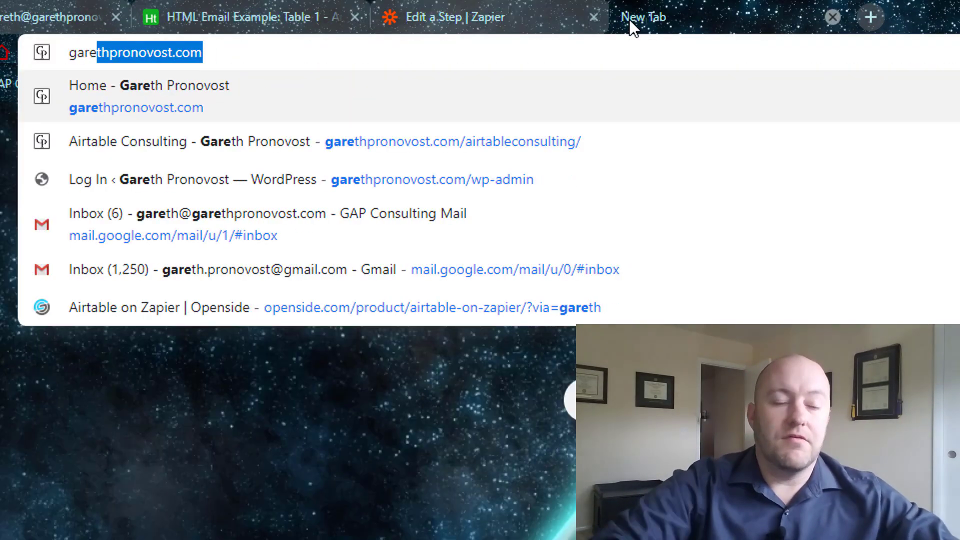
pyautogui.press('Down')
pyautogui.press('Return')
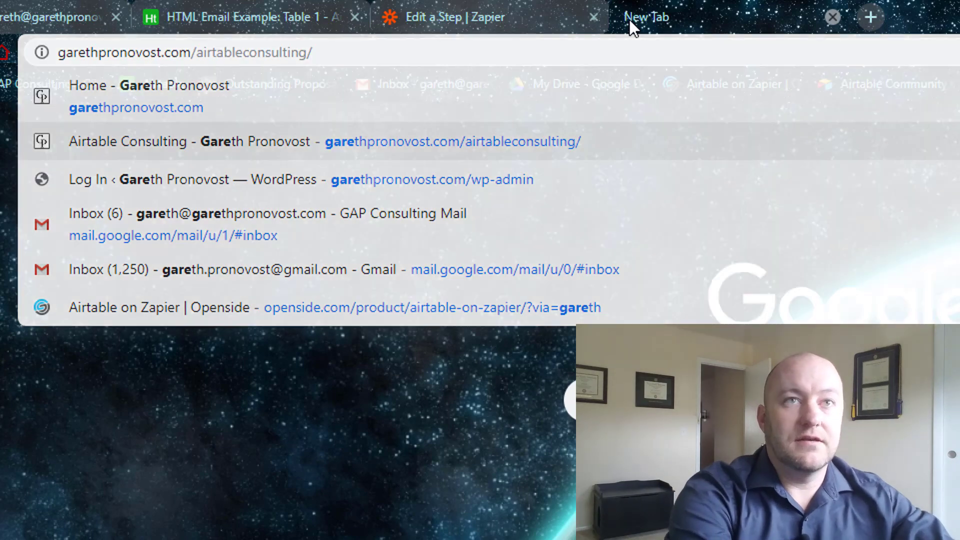
pyautogui.click(623, 50)
pyautogui.hotkey('ctrl', 'c')
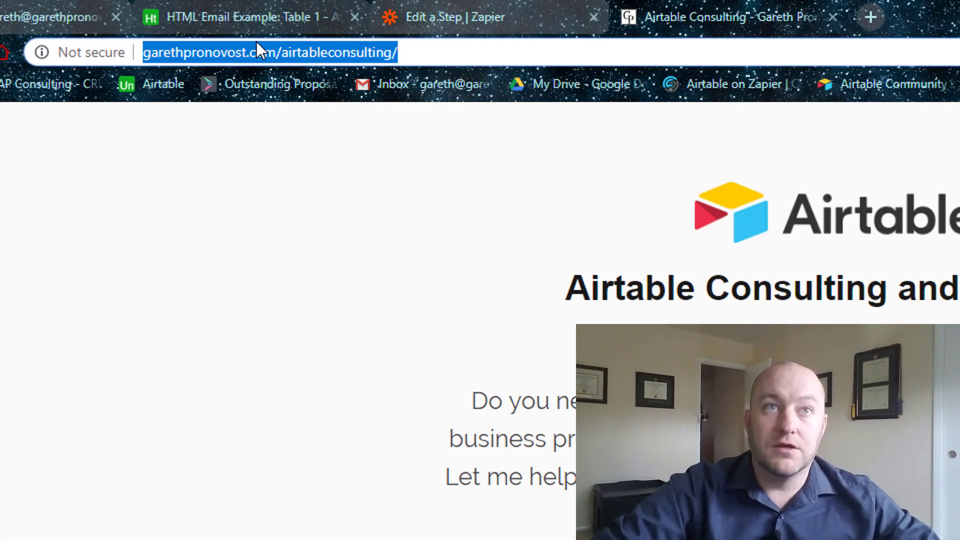
pyautogui.click(15, 12)
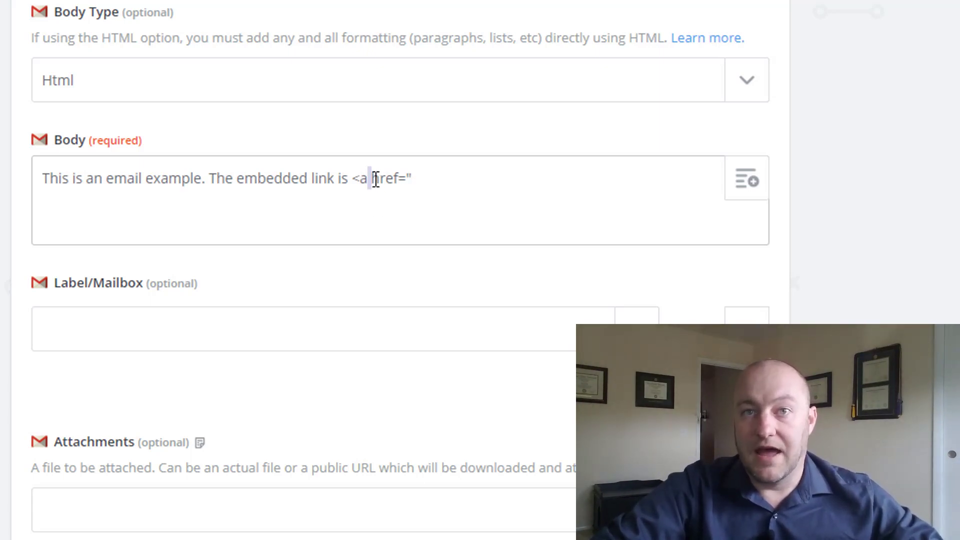
# Paste the Airtable Consulting address inside the href quotes at the end of the body.
pyautogui.click(423, 178)
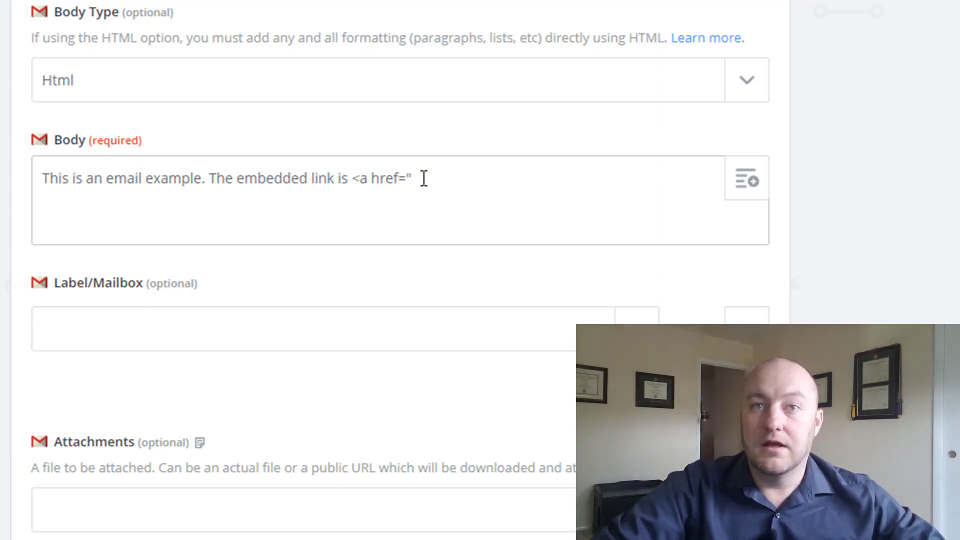
pyautogui.hotkey('ctrl', 'v')
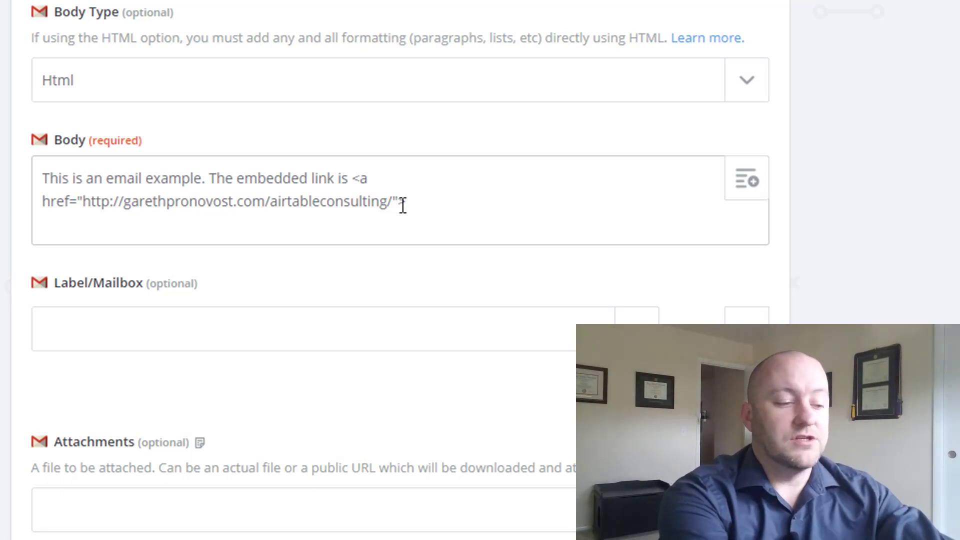
# Close the anchor with >here</a>. so 'here' becomes the link text.
pyautogui.write('ere</a>.')
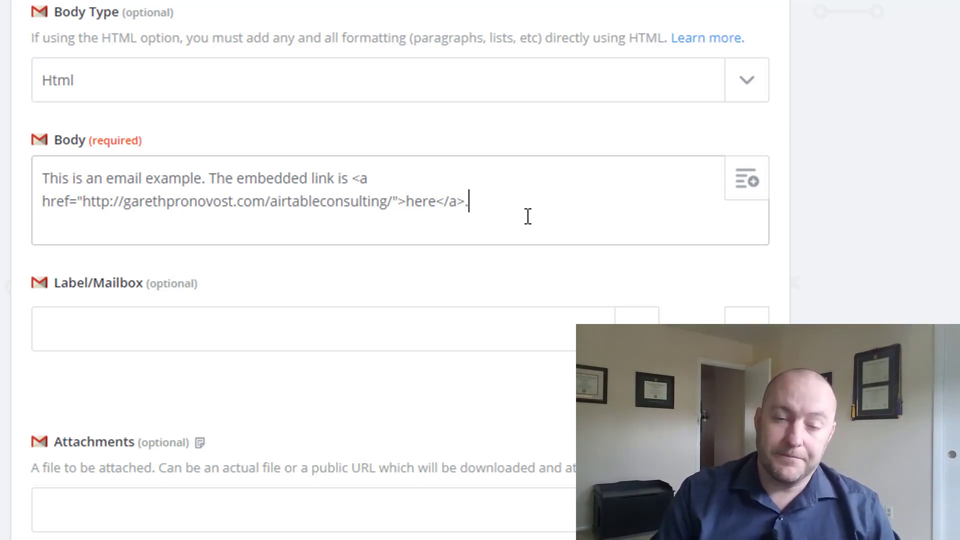
# Send the Gmail step's test email to the inbox with Send Test To Gmail.
pyautogui.scroll(-4, 529, 244)
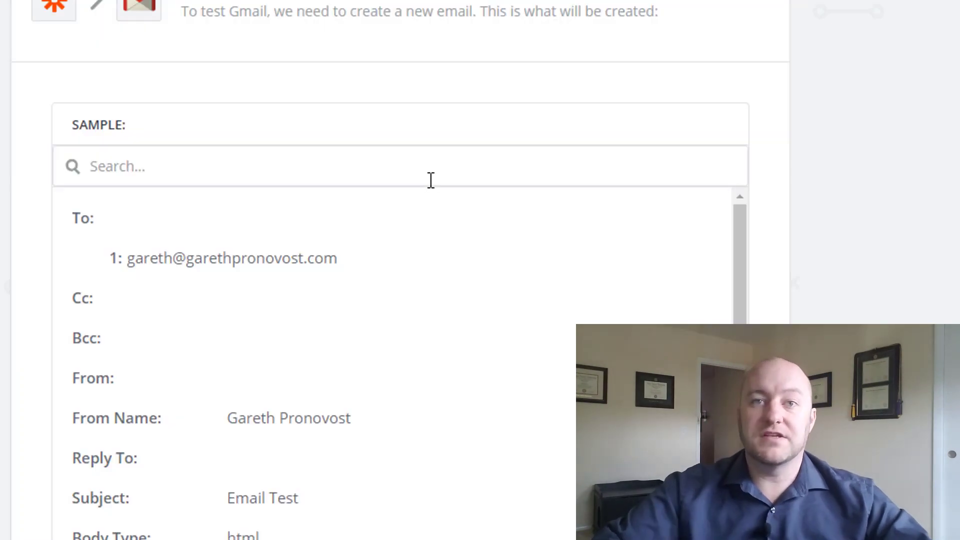
pyautogui.scroll(-12, 431, 180)
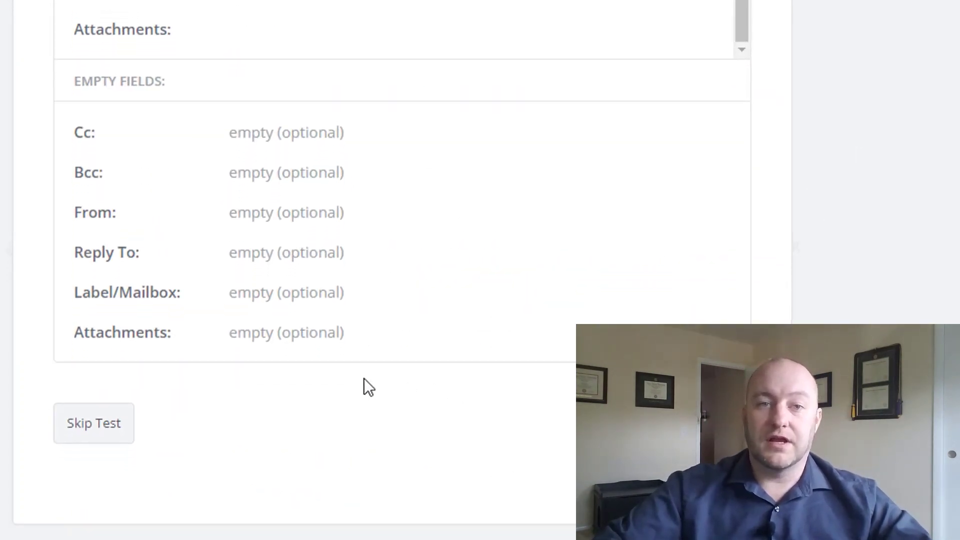
pyautogui.click(719, 424)
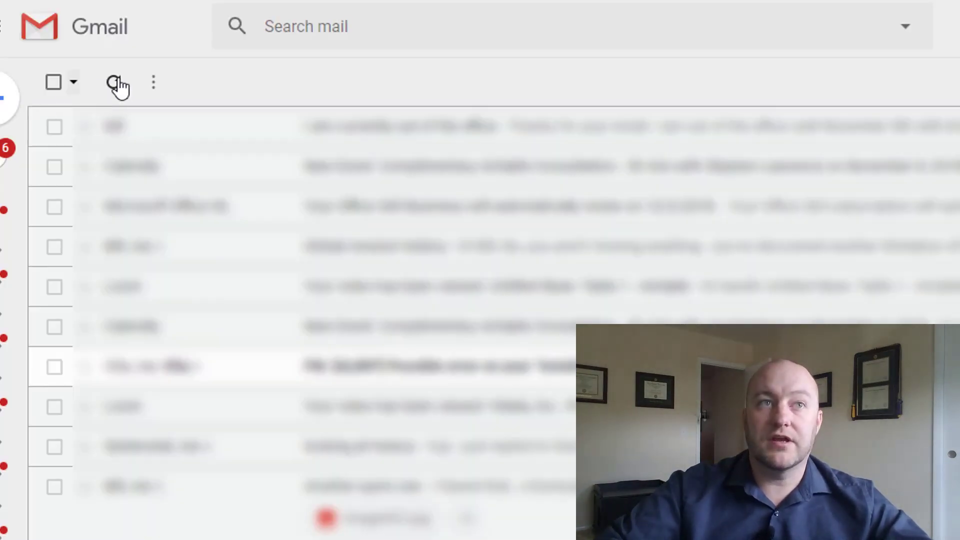
# Open the Email Test message, check its here link reaches Airtable Consulting, then close that page.
pyautogui.click(116, 81)
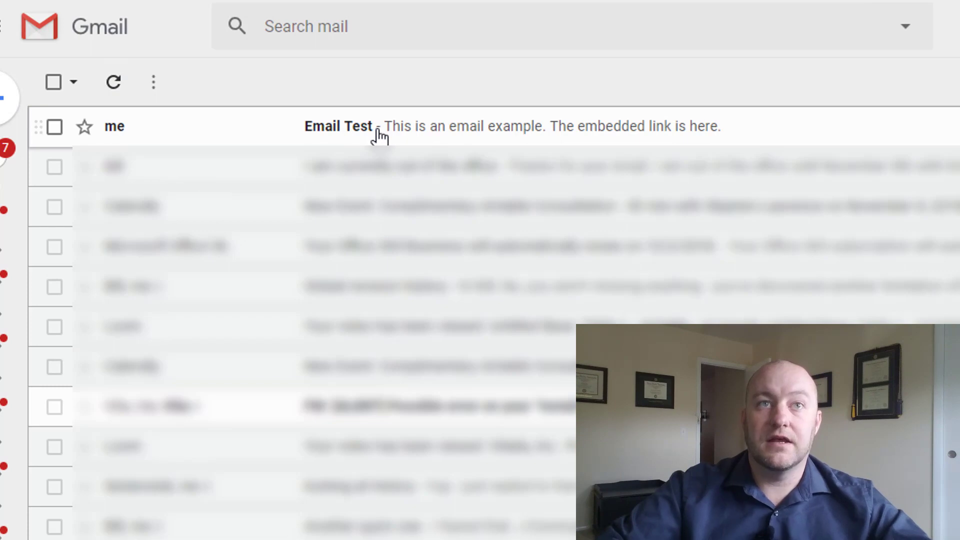
pyautogui.click(379, 135)
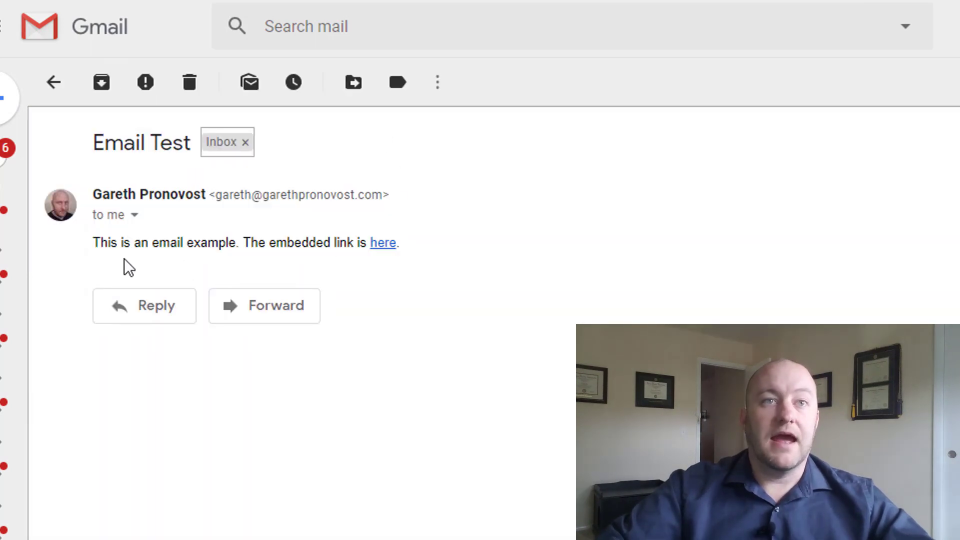
pyautogui.moveTo(96, 242); pyautogui.dragTo(246, 242)
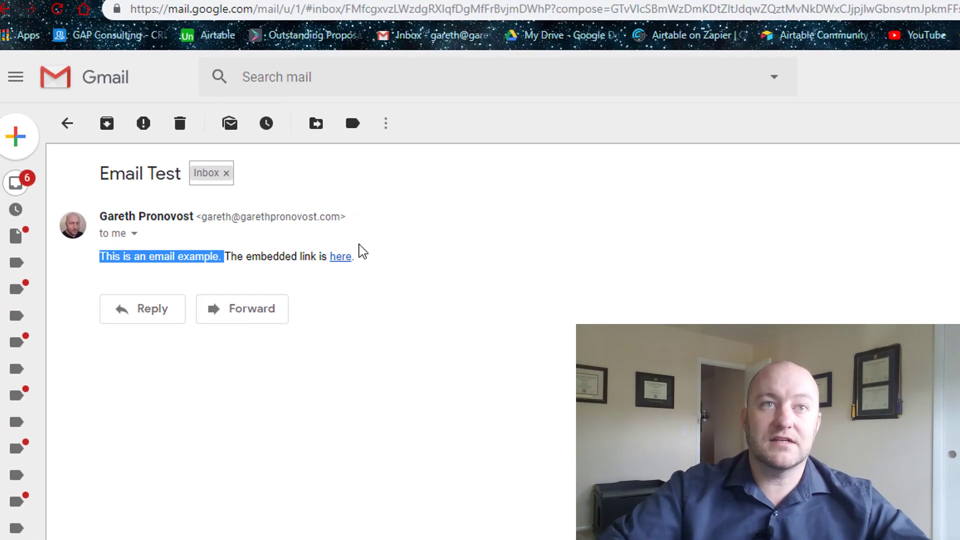
pyautogui.click(340, 256)
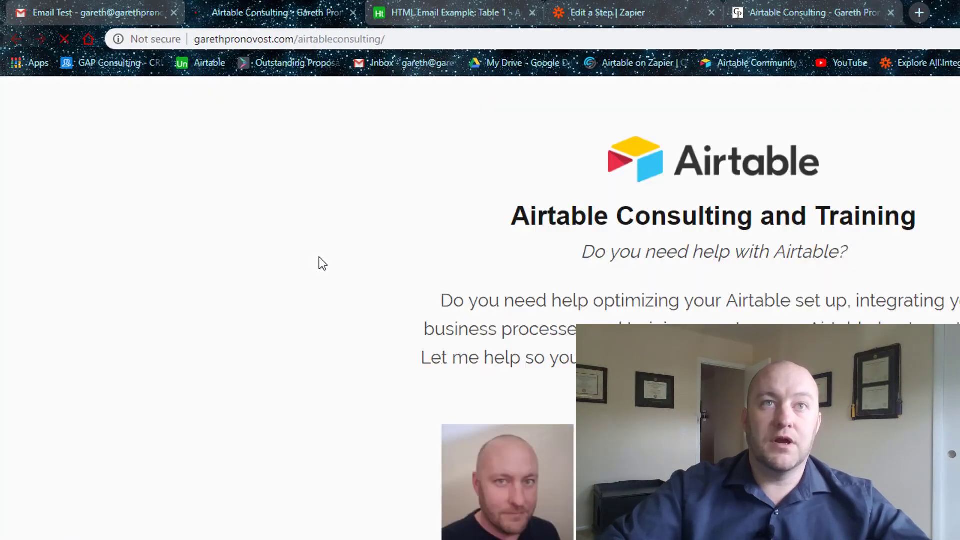
pyautogui.click(211, 43)
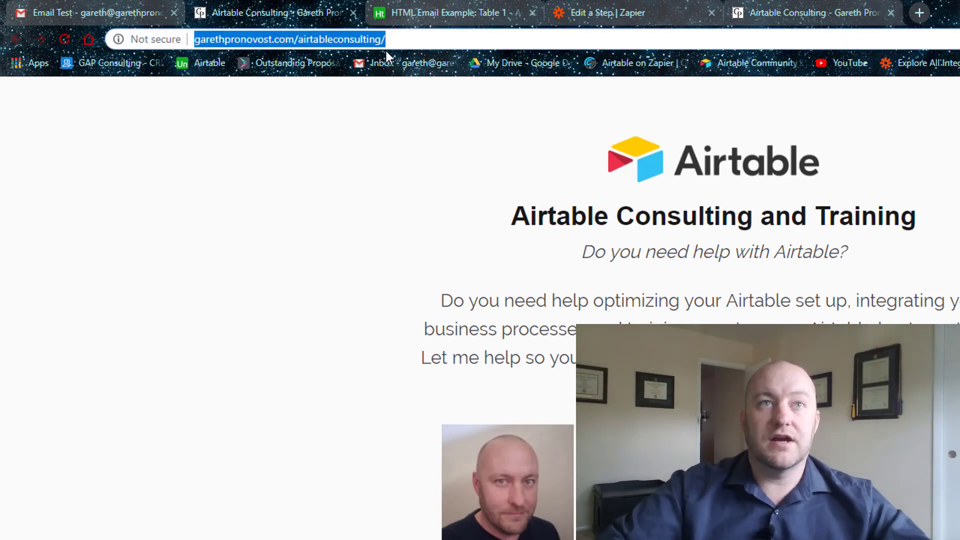
pyautogui.click(353, 12)
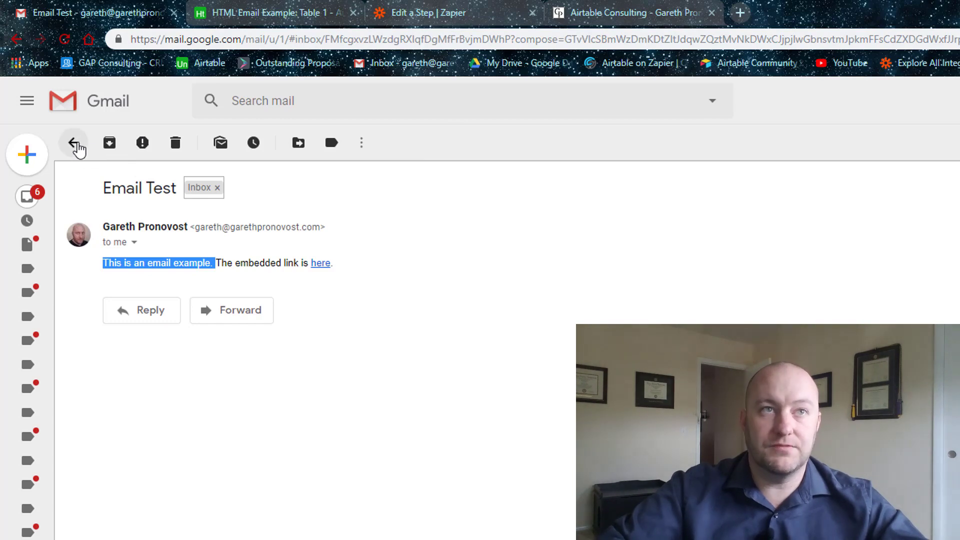
# Back in the Zapier Gmail step, select the hard-coded consulting URL inside the body's href.
pyautogui.click(73, 143)
pyautogui.click(449, 11)
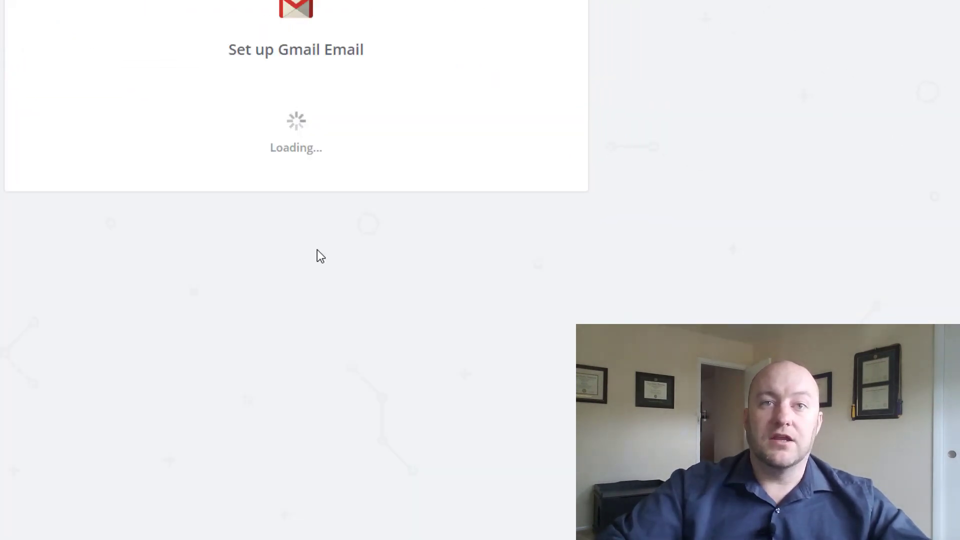
pyautogui.scroll(-12, 150, 321)
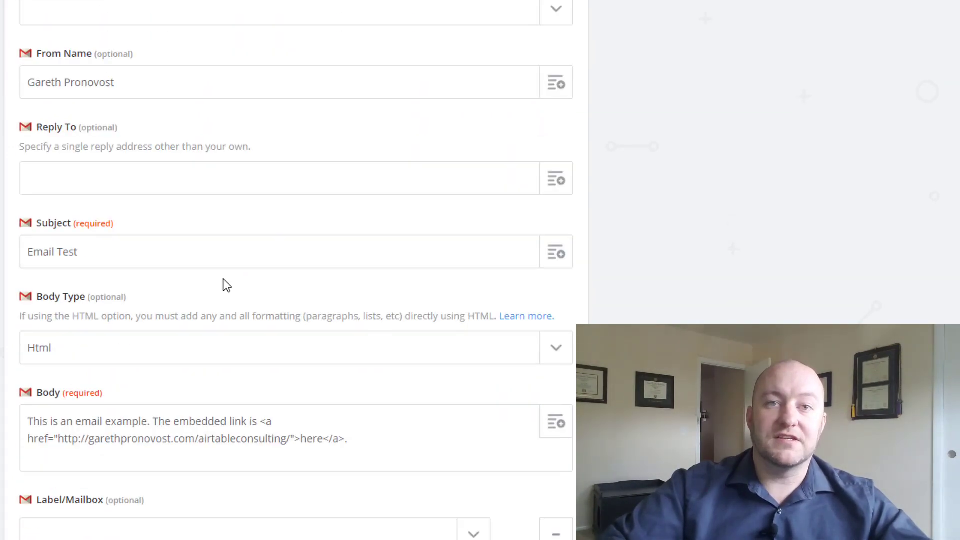
pyautogui.scroll(-5, 223, 285)
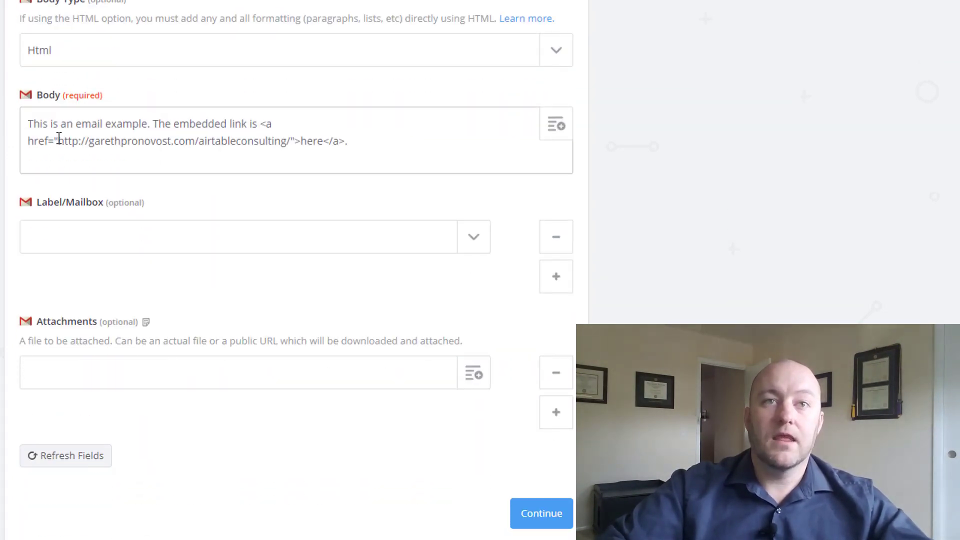
pyautogui.moveTo(59, 141); pyautogui.dragTo(291, 142)
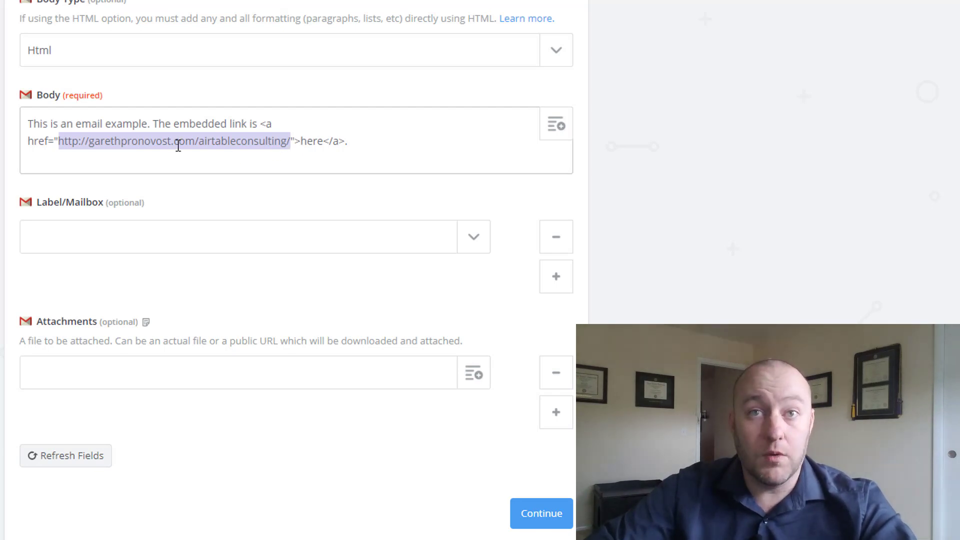
# Replace the href address with Step 1's Special Link field, then delete the old test email.
pyautogui.press('BackSpace')
pyautogui.click(554, 131)
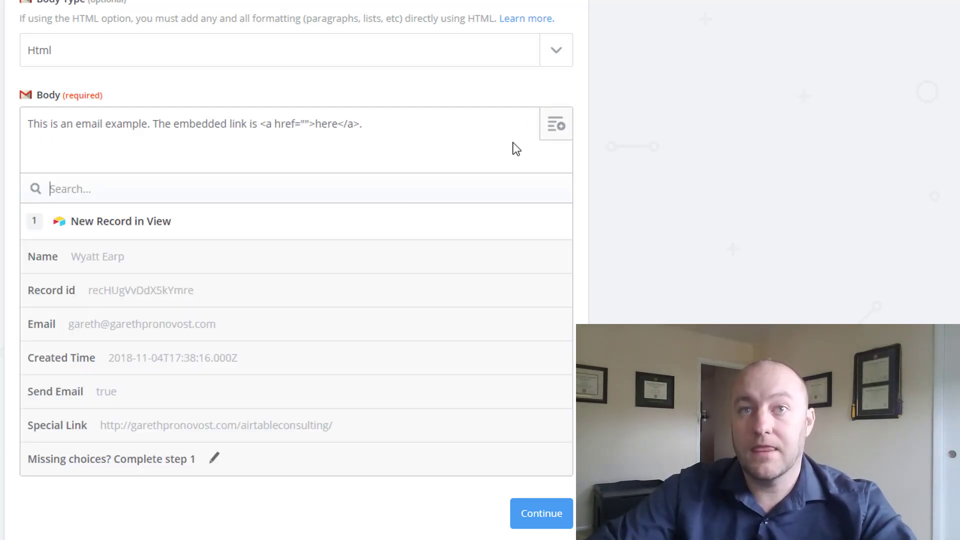
pyautogui.click(91, 429)
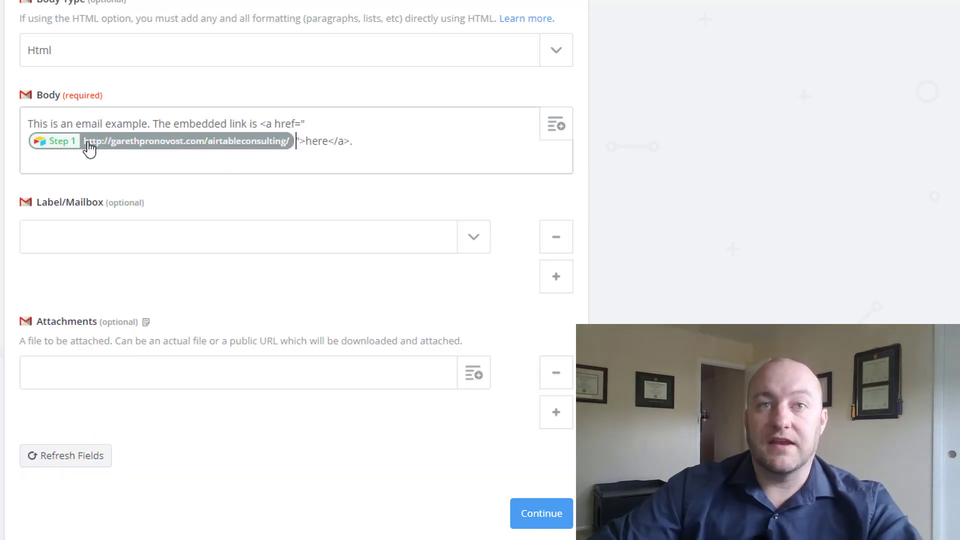
pyautogui.click(399, 141)
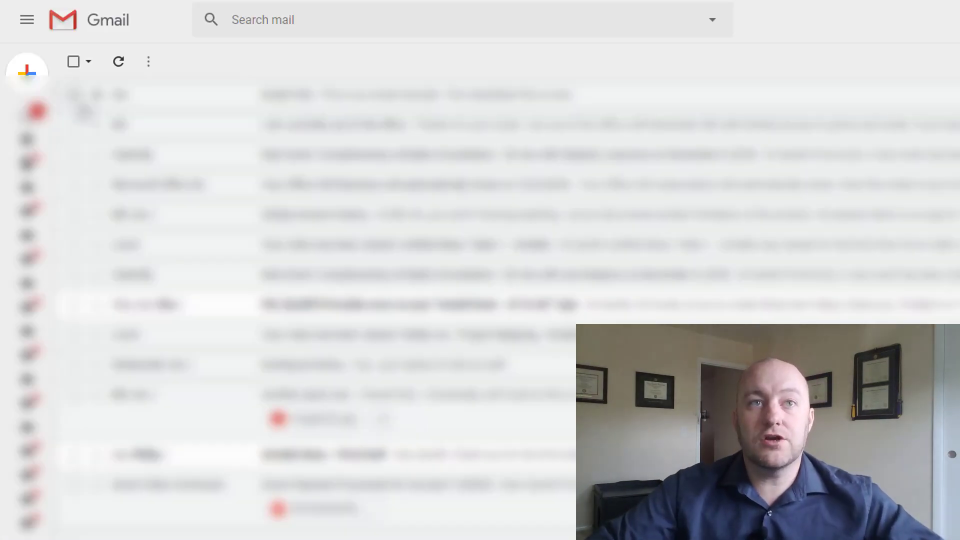
pyautogui.click(73, 94)
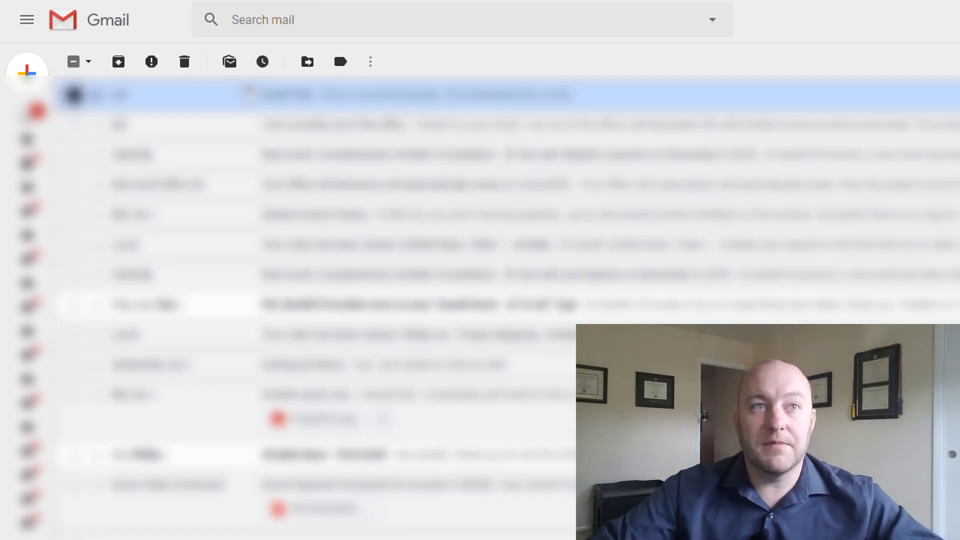
pyautogui.click(185, 62)
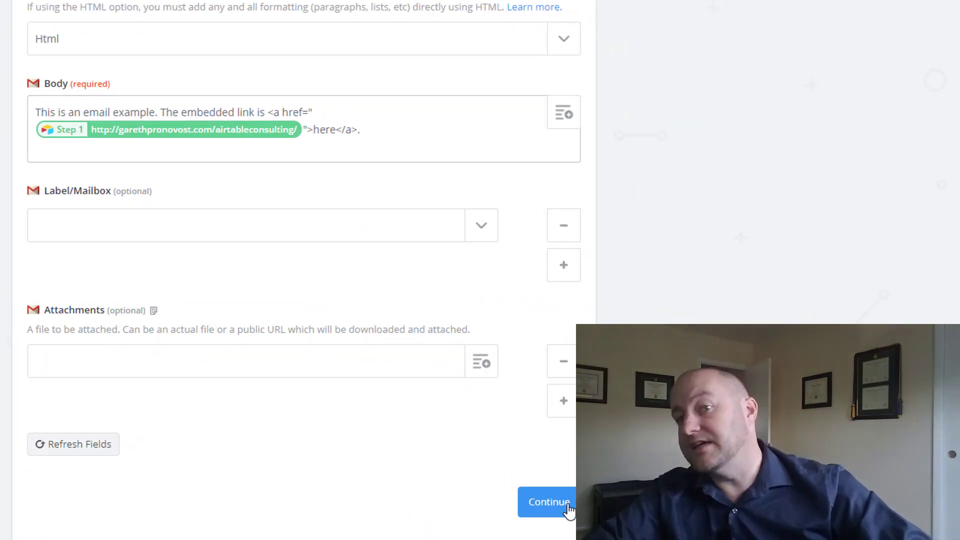
# Save the Gmail step, re-test it, and send a fresh test email to Gmail.
pyautogui.click(549, 502)
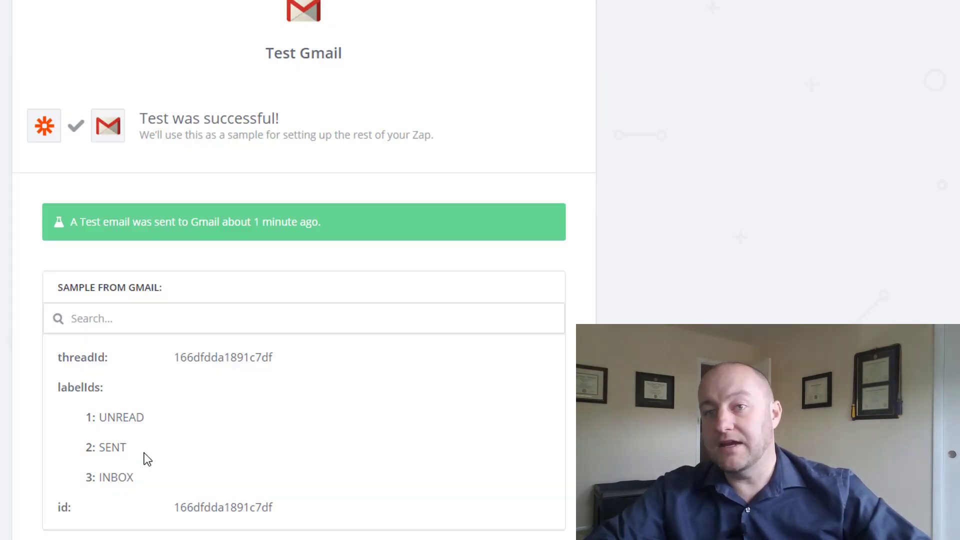
pyautogui.scroll(-2, 141, 468)
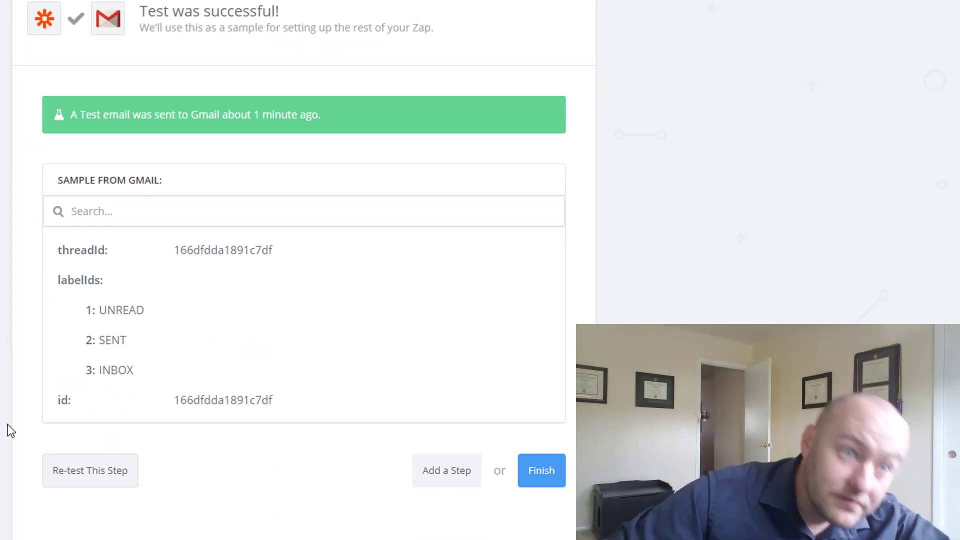
pyautogui.click(80, 480)
pyautogui.scroll(-5, 567, 349)
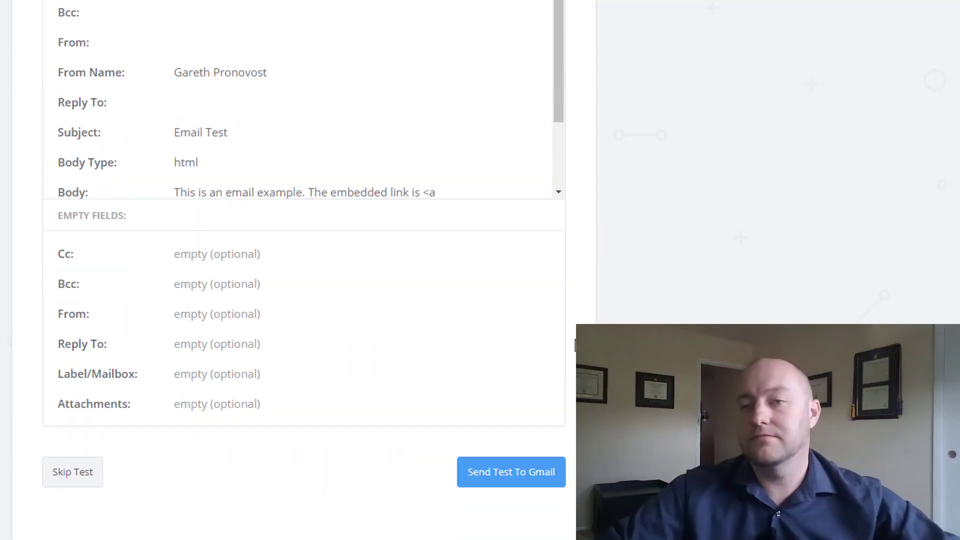
pyautogui.click(546, 474)
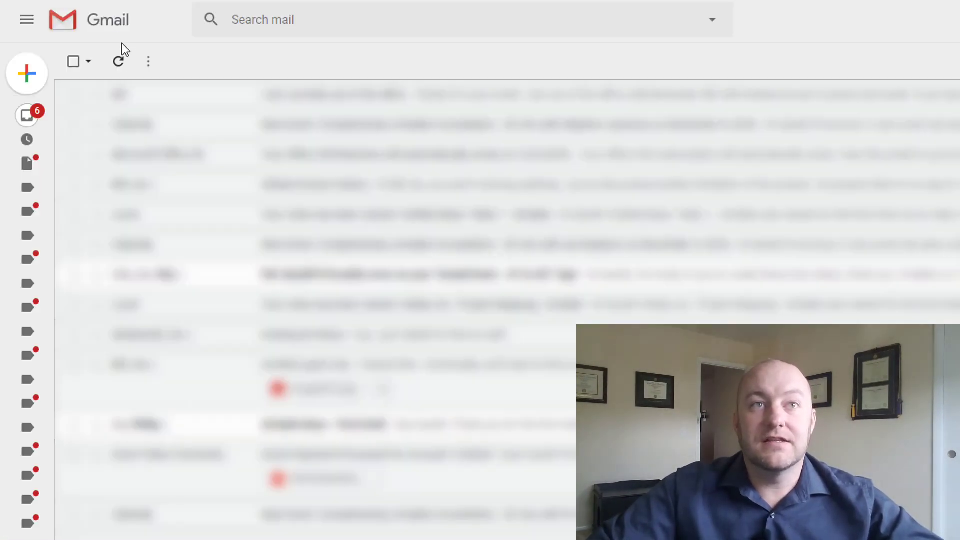
# Open the new Email Test message and confirm its here link opens Airtable Consulting.
pyautogui.click(119, 62)
pyautogui.click(359, 100)
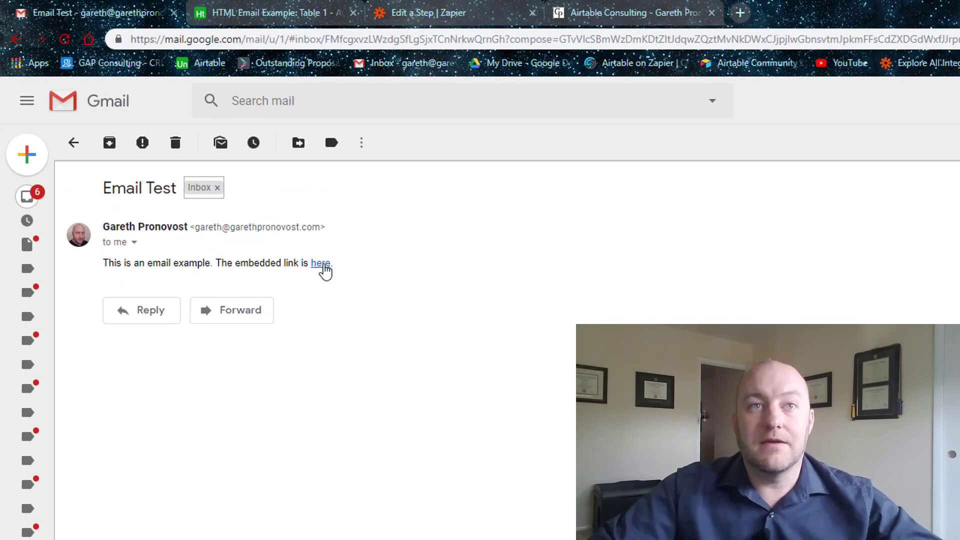
pyautogui.click(320, 263)
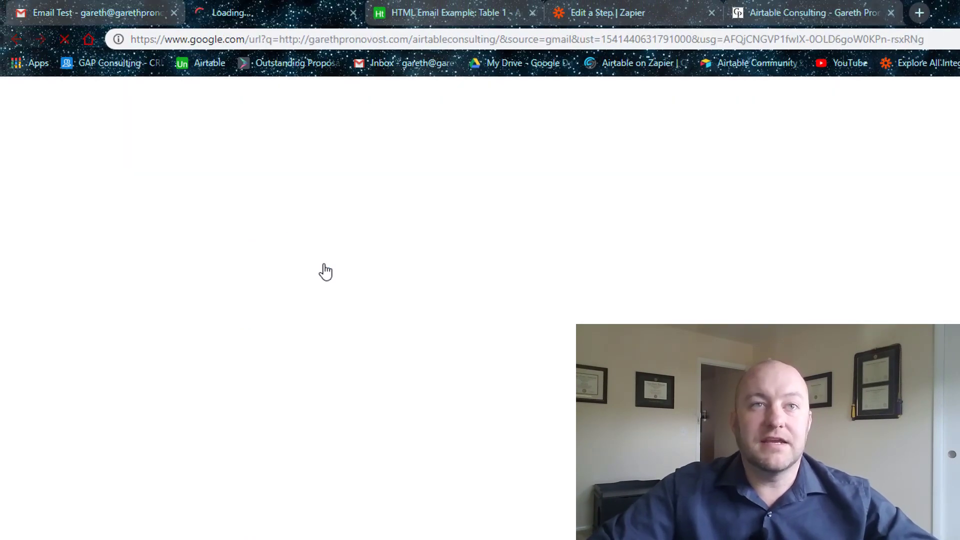
pyautogui.click(352, 13)
# Trim the other Airtable Consulting tab's address to the site homepage, then return to Gmail.
pyautogui.click(648, 14)
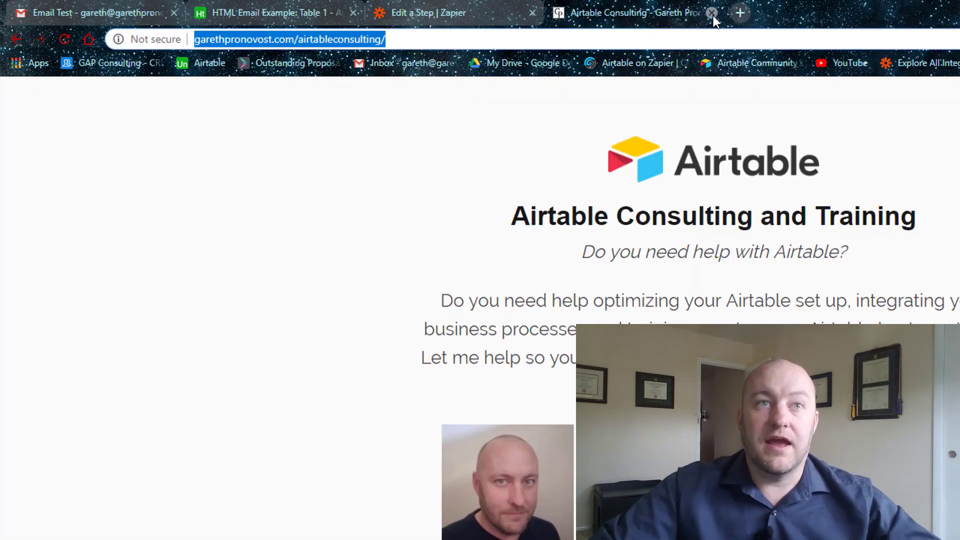
pyautogui.click(684, 40)
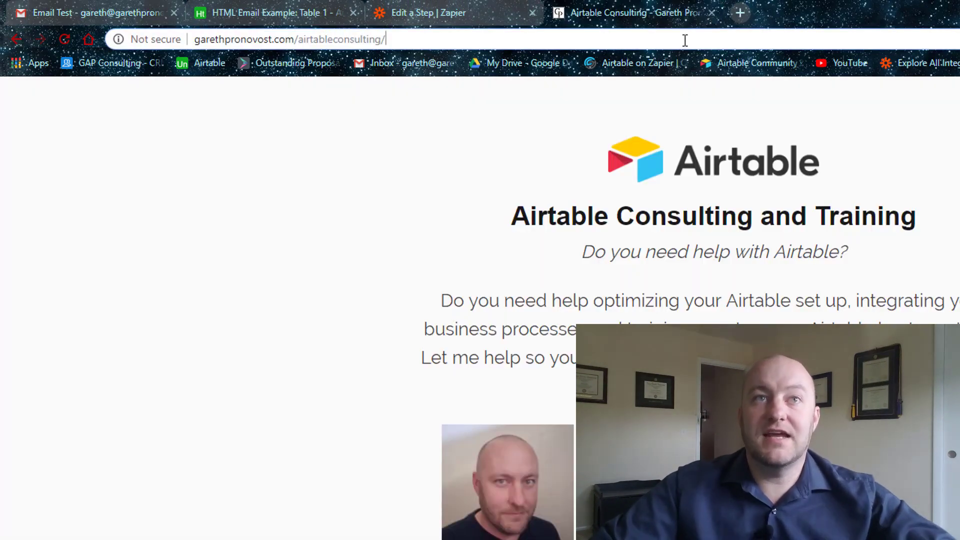
pyautogui.hotkey('ctrl', 'shift', 'Left')
pyautogui.press('BackSpace')
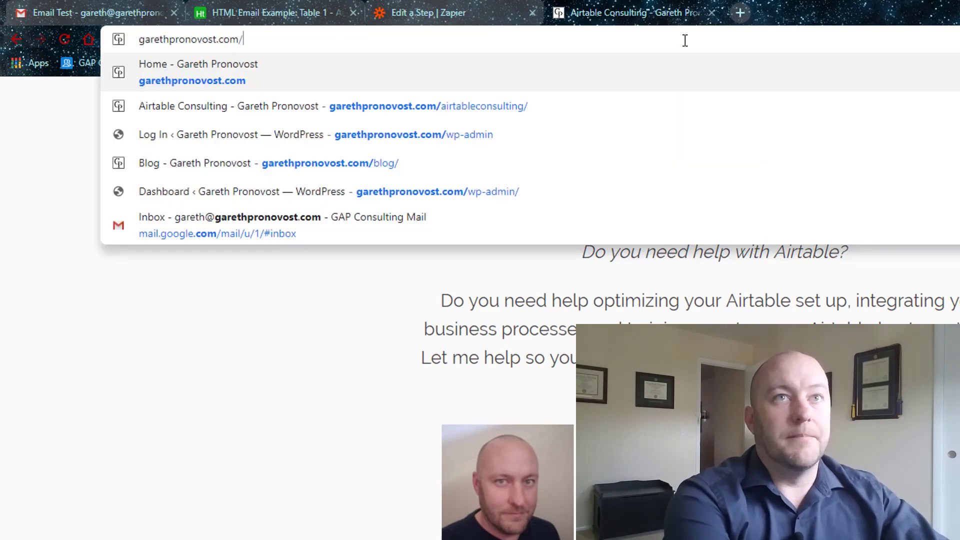
pyautogui.press('Return')
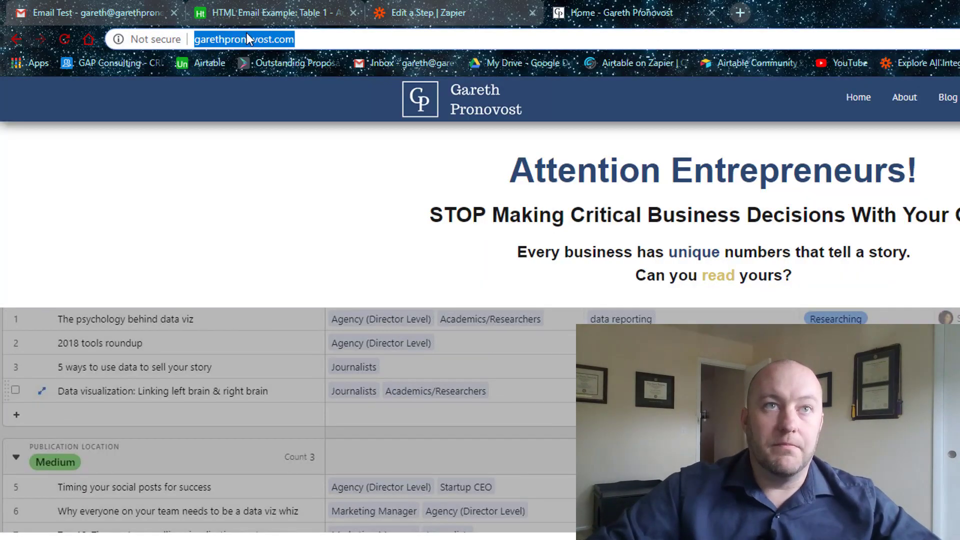
pyautogui.click(77, 15)
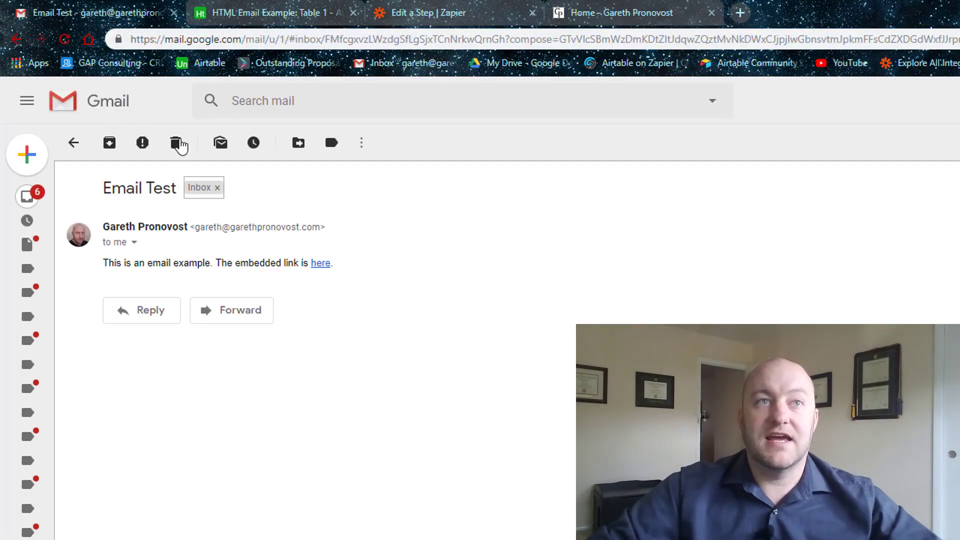
# Delete the old test email from the Gmail inbox.
pyautogui.click(175, 146)
pyautogui.click(434, 12)
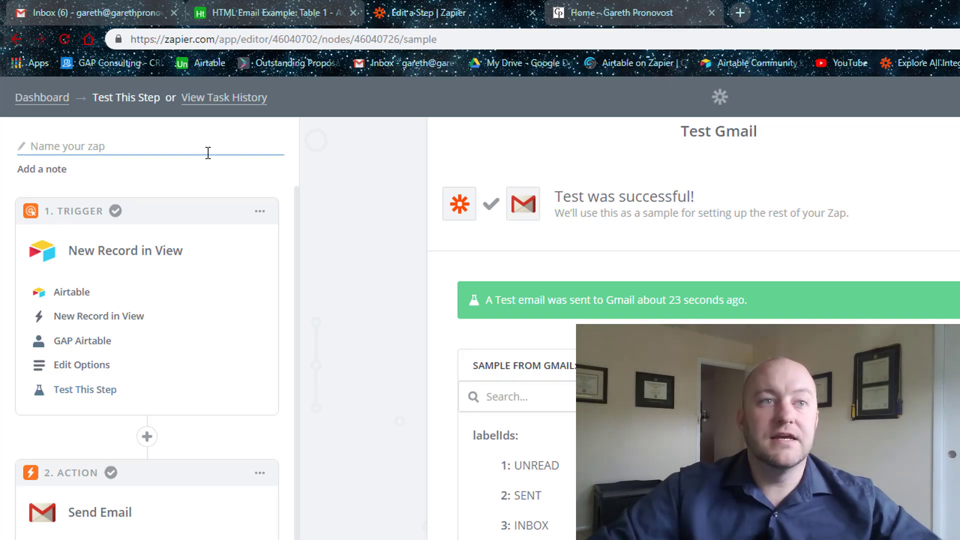
pyautogui.click(270, 16)
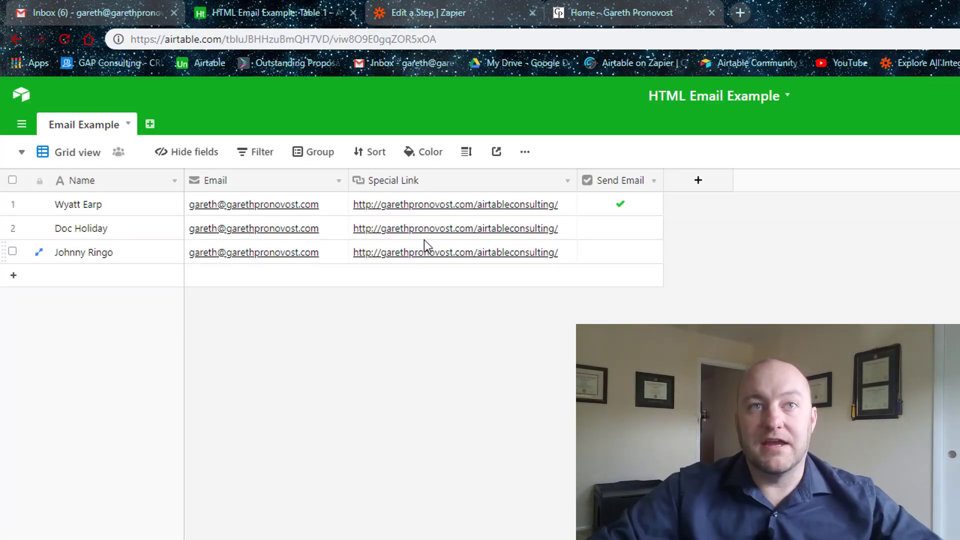
# Paste the home page address into the Special Link field of records 2 and 3.
pyautogui.click(323, 229)
pyautogui.press('Right')
pyautogui.write('http://garethpronovost.com/')
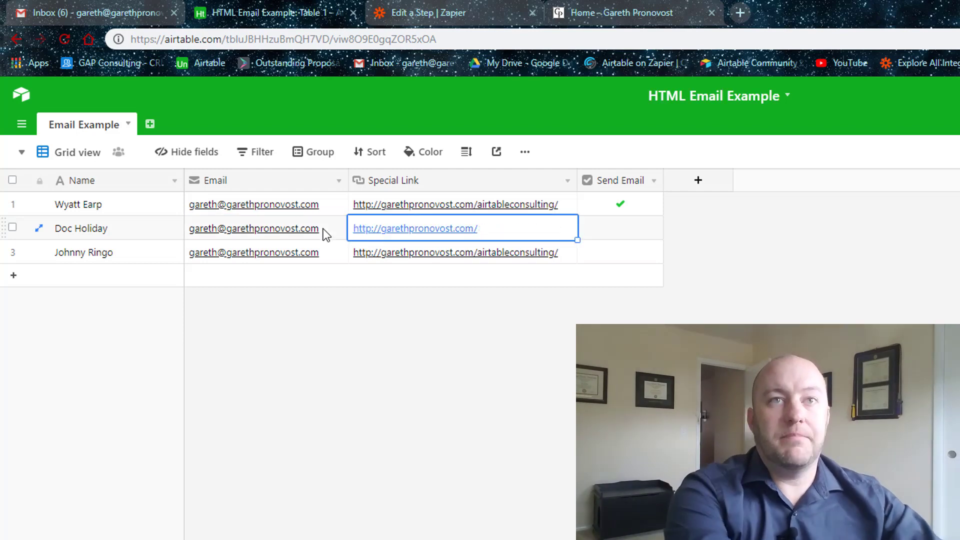
pyautogui.press('Down')
pyautogui.write('http://garethpronovost.com/')
pyautogui.press('Up')
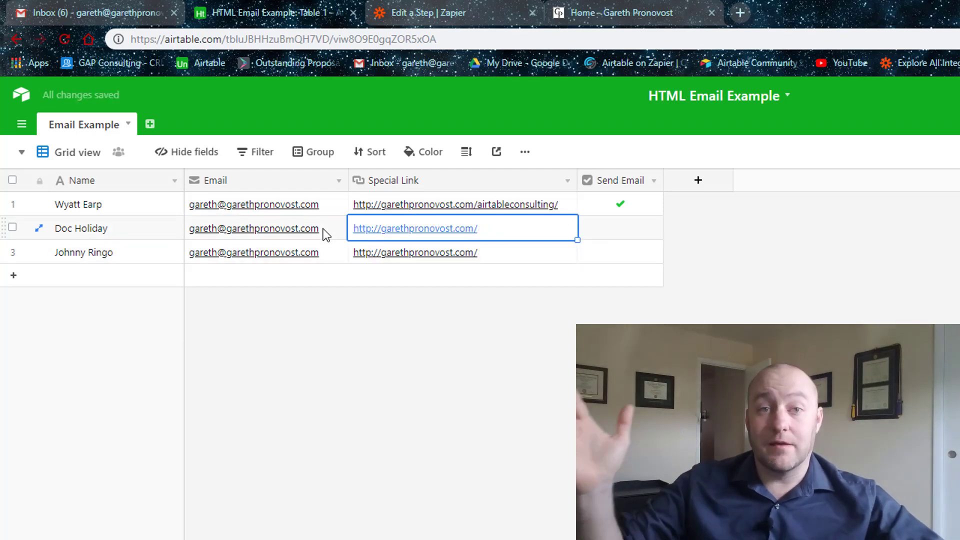
pyautogui.click(476, 409)
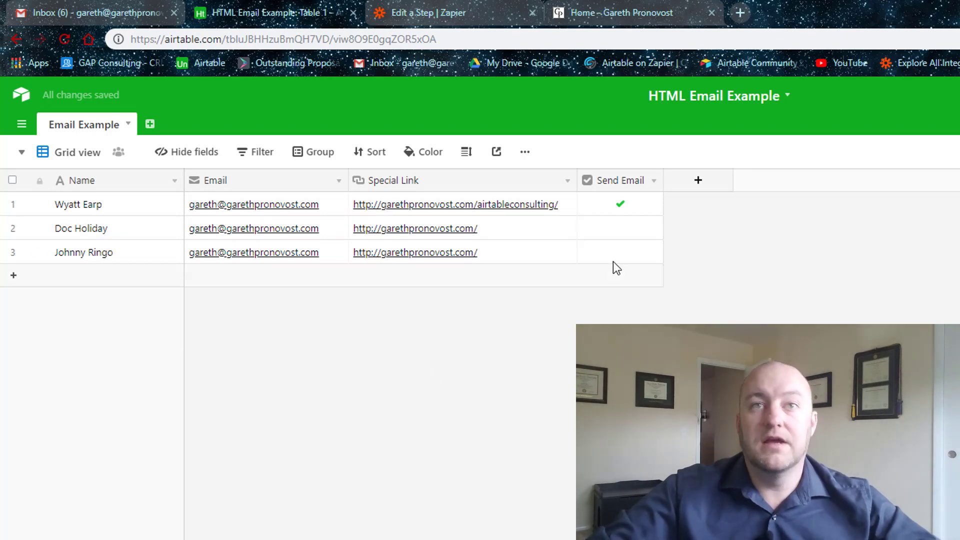
# Tick Send Email for record 2 and confirm it appears in the filtered Send Email view.
pyautogui.click(604, 237)
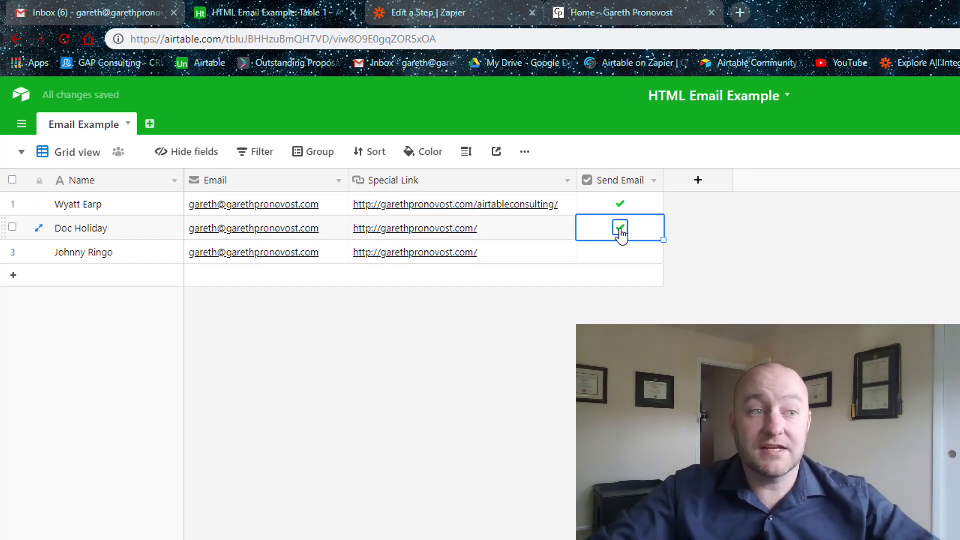
pyautogui.click(392, 354)
pyautogui.click(86, 153)
pyautogui.click(95, 215)
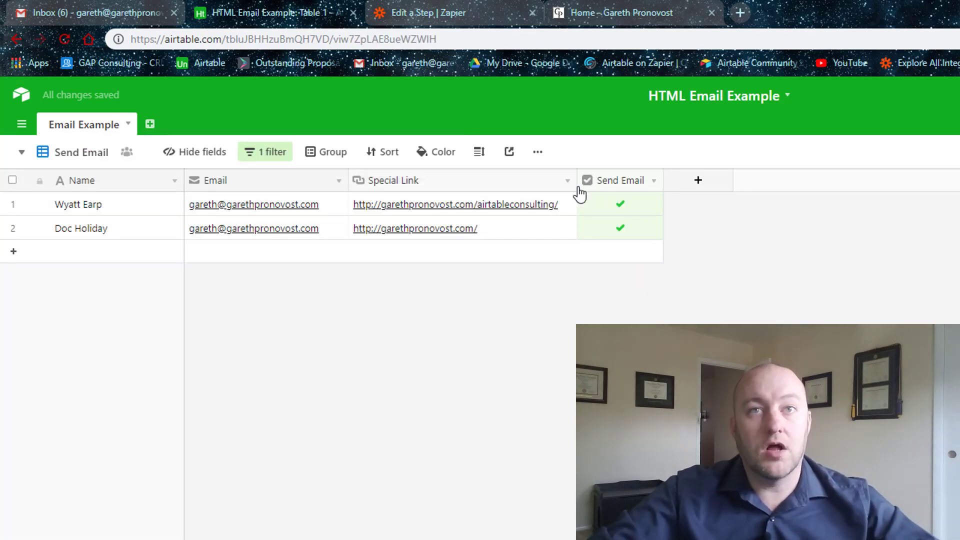
pyautogui.click(87, 154)
pyautogui.click(92, 189)
pyautogui.click(450, 12)
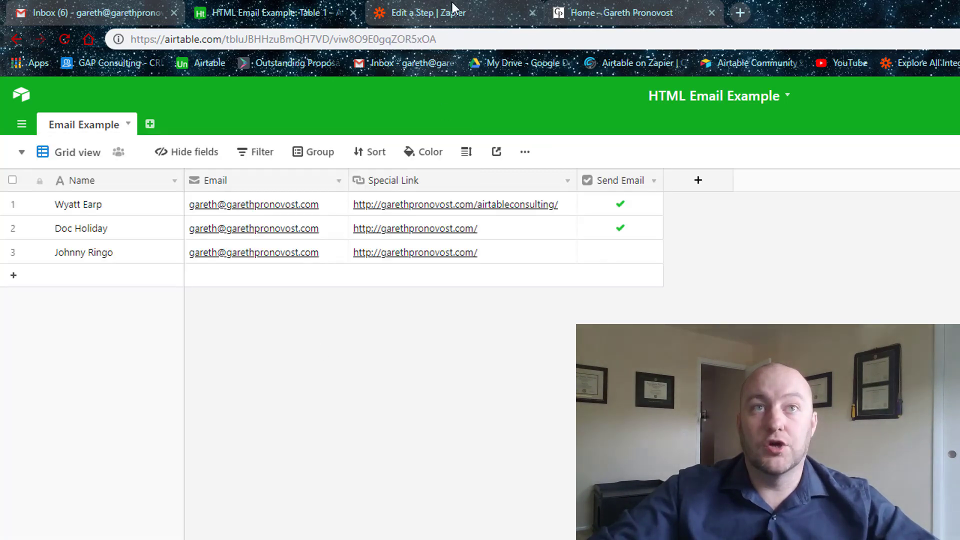
# Re-test the Airtable trigger, fetching more samples and selecting the new Record A.
pyautogui.click(79, 395)
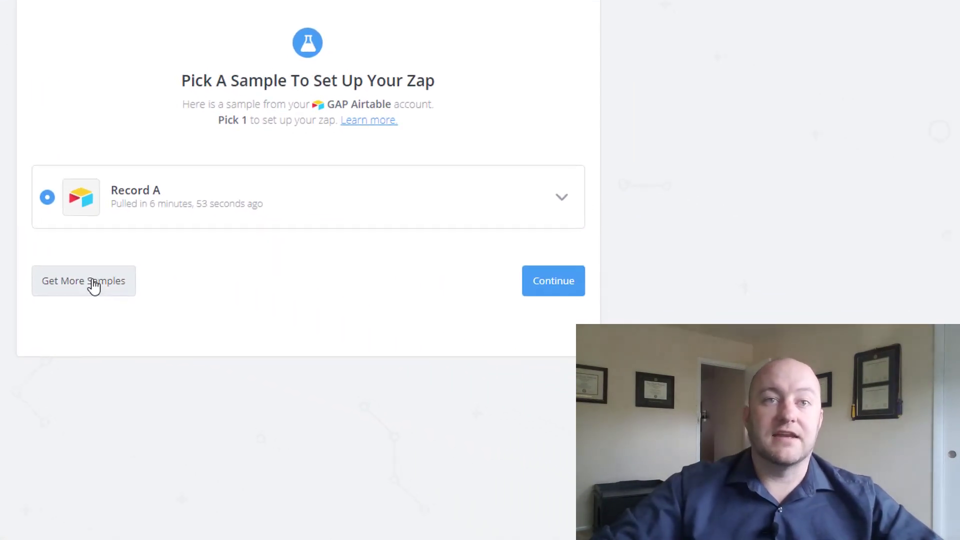
pyautogui.click(220, 325)
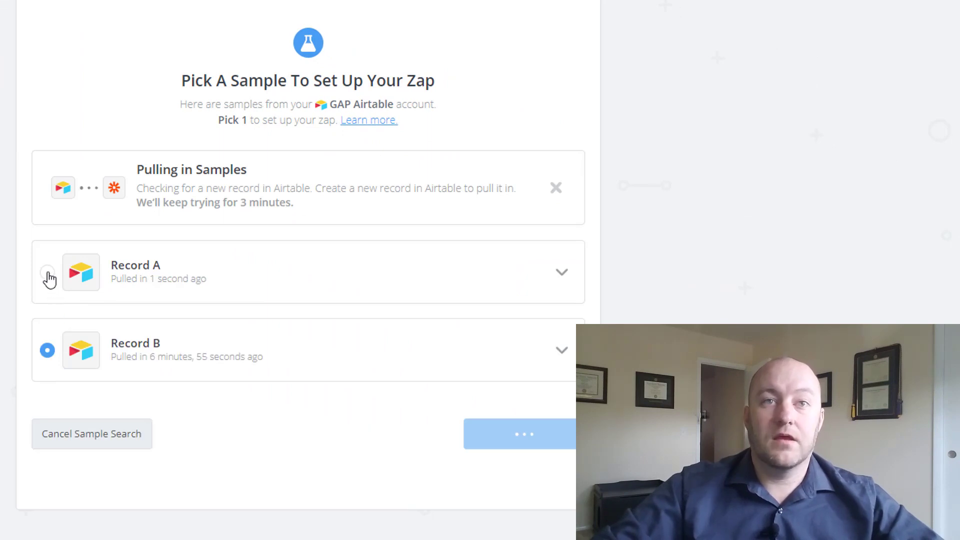
pyautogui.click(47, 273)
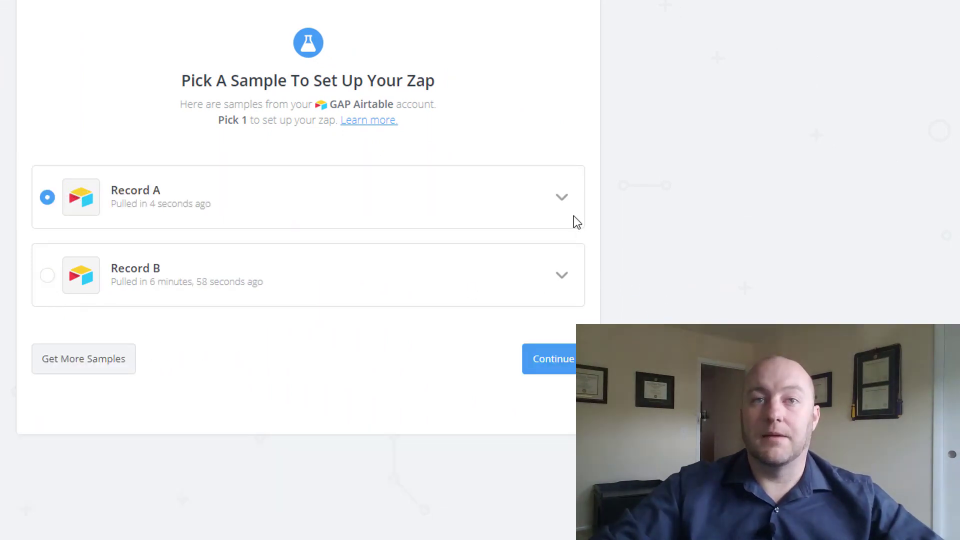
pyautogui.click(561, 366)
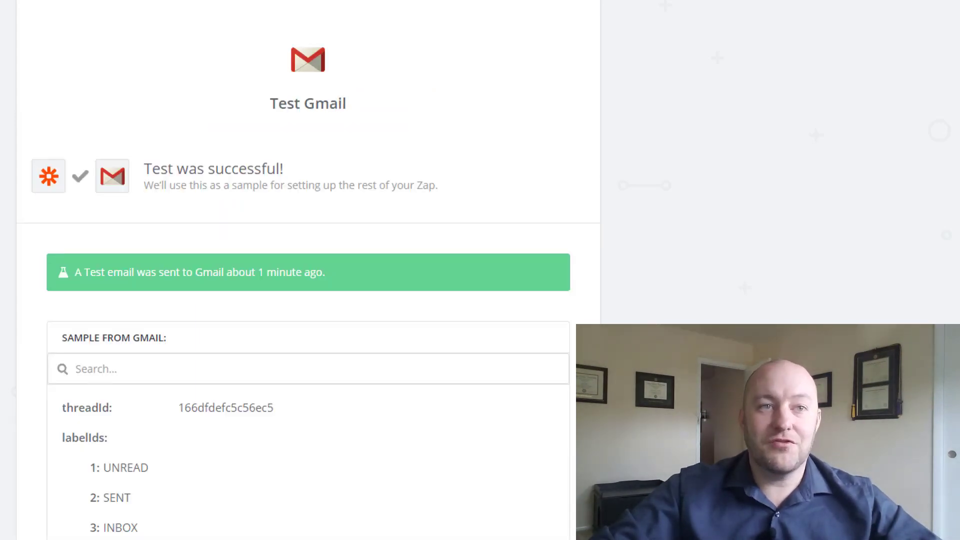
# Re-test the Gmail step and send a new test email to Gmail.
pyautogui.scroll(-2, 308, 270)
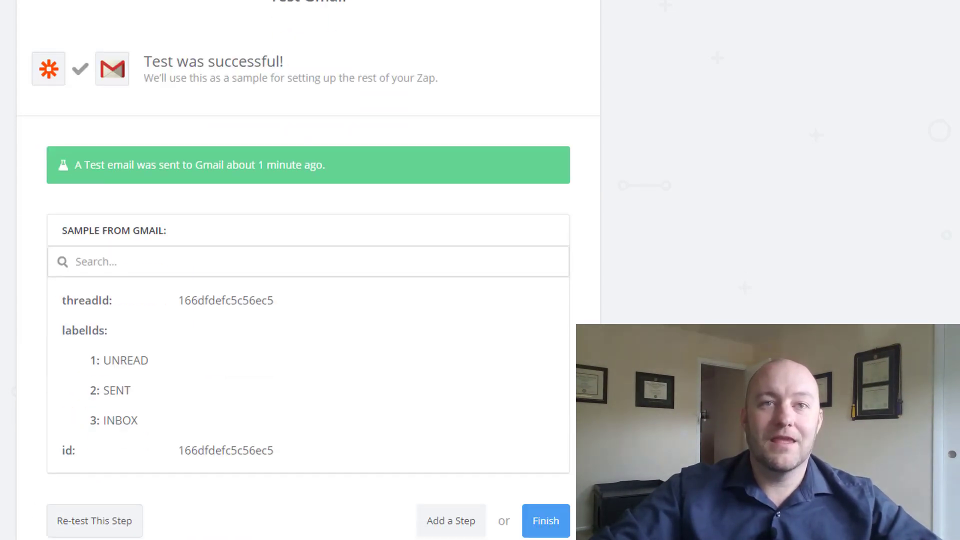
pyautogui.click(101, 523)
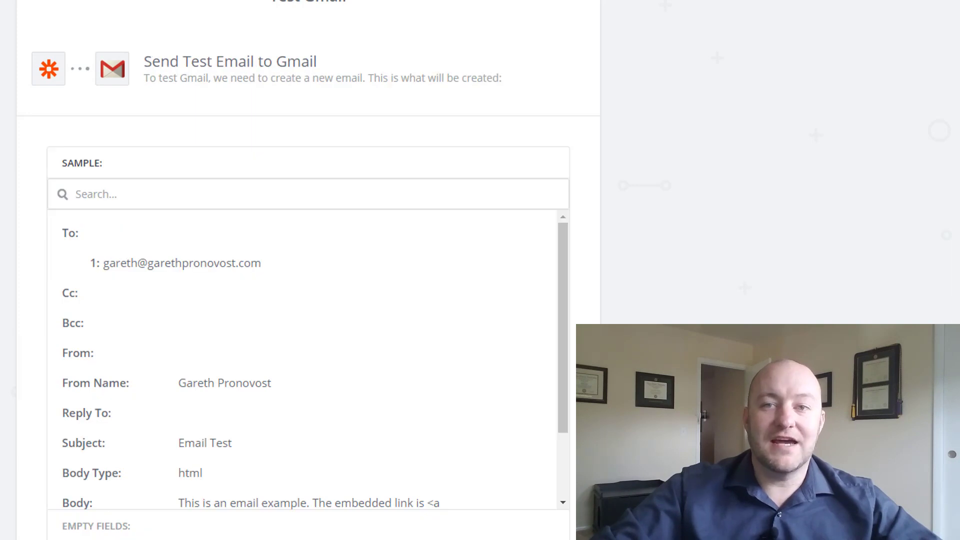
pyautogui.scroll(-5, 308, 270)
pyautogui.click(548, 522)
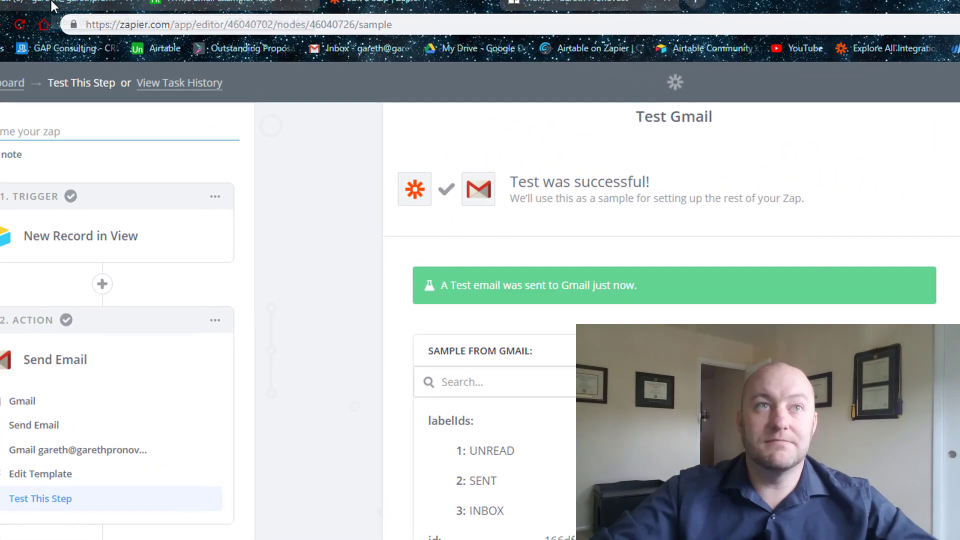
# Refresh Gmail, open the new 'Email Test' message to check its here link, then return to Zapier.
pyautogui.click(96, 20)
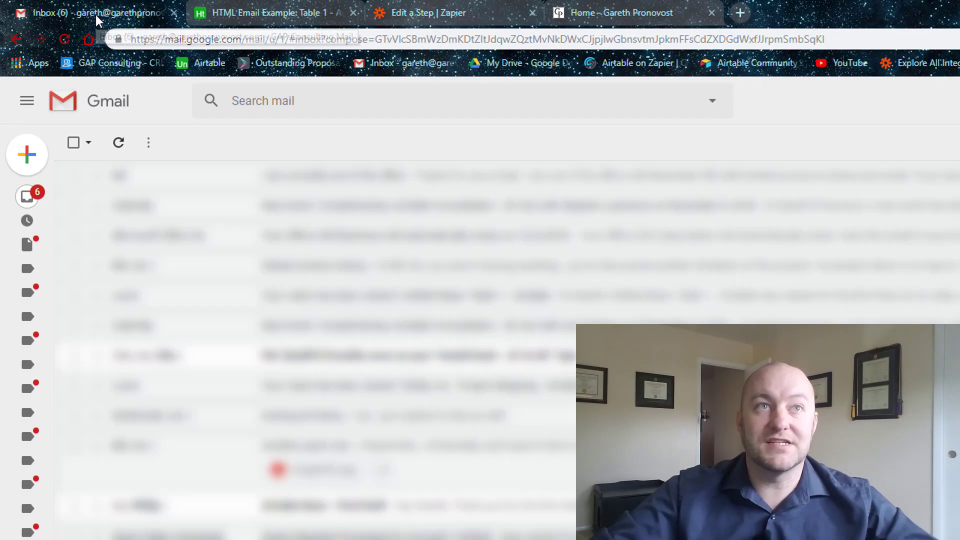
pyautogui.click(119, 143)
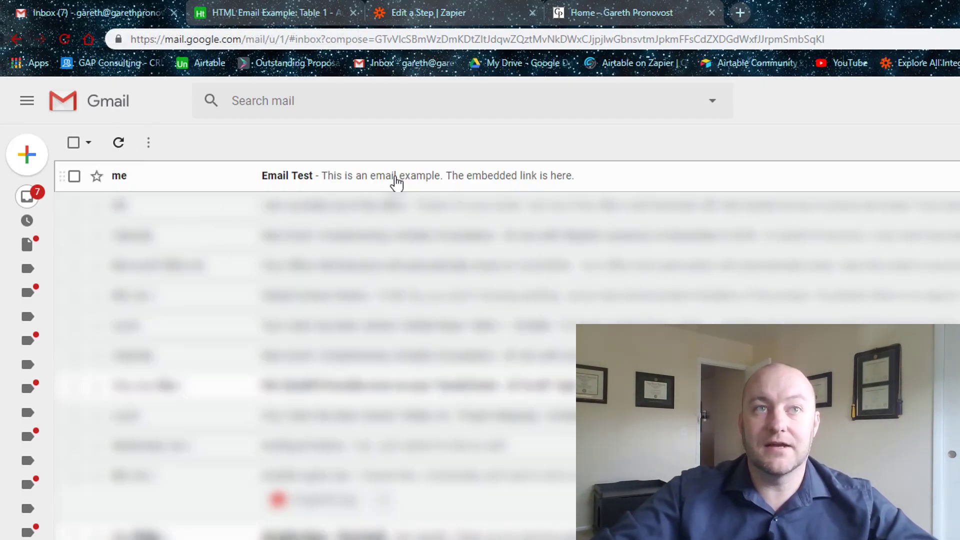
pyautogui.click(396, 183)
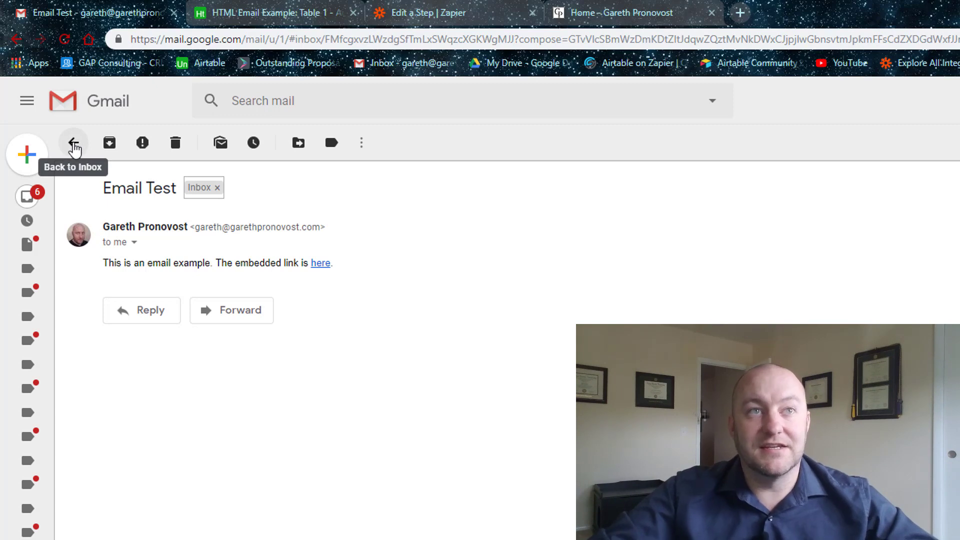
pyautogui.click(442, 12)
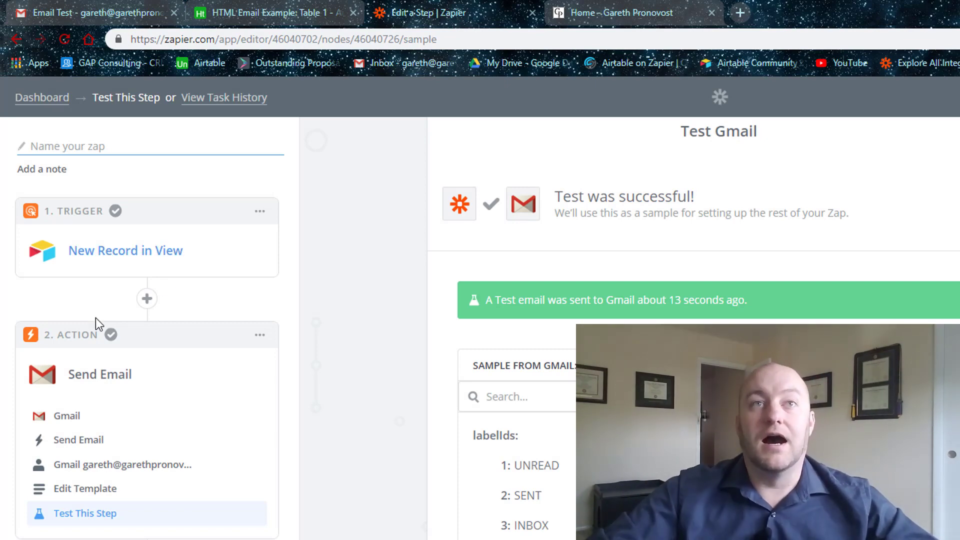
# Re-test the New Record in View trigger and expand Record A to inspect Send Email and Special Link.
pyautogui.click(112, 256)
pyautogui.click(81, 388)
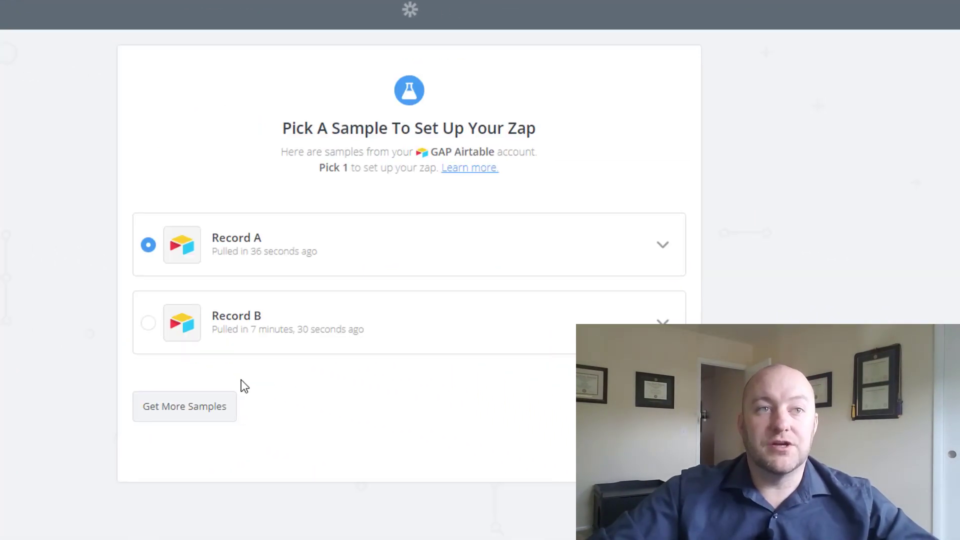
pyautogui.click(553, 216)
pyautogui.scroll(-1, 216, 361)
pyautogui.moveTo(149, 266); pyautogui.dragTo(327, 379)
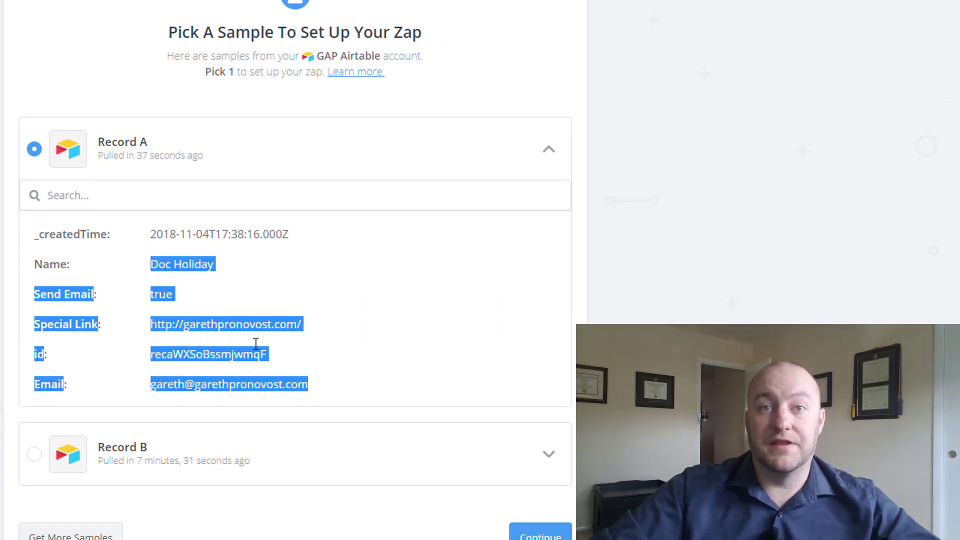
pyautogui.click(156, 266)
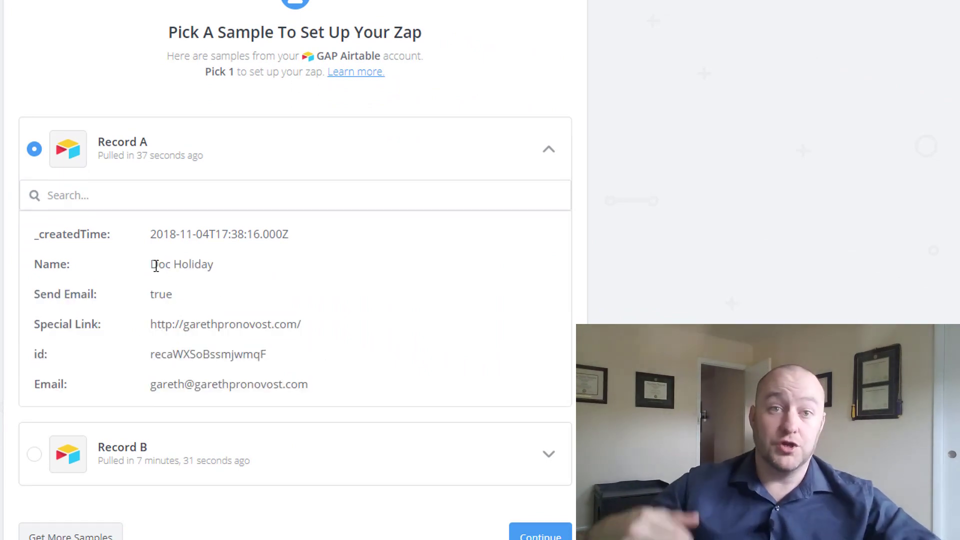